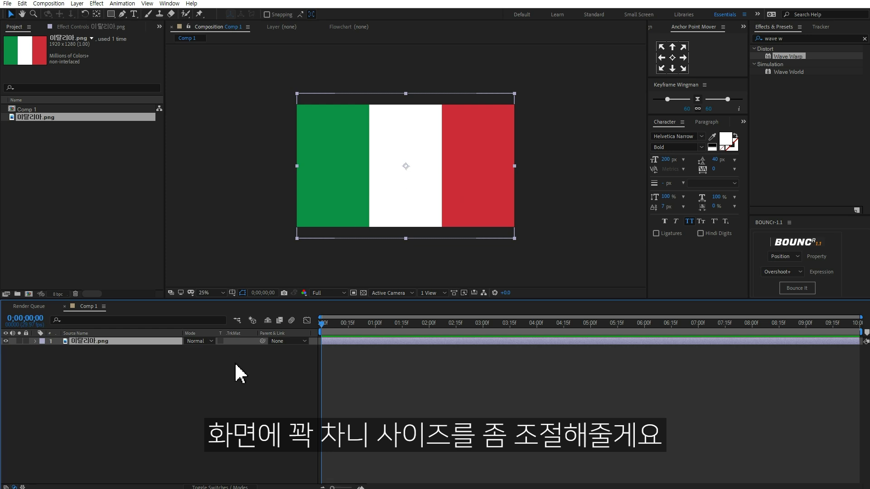
- Scale the Italian flag layer down to 60% so it fits inside the composition frame
key("s")
left_click_drag(215, 349, 196, 353)
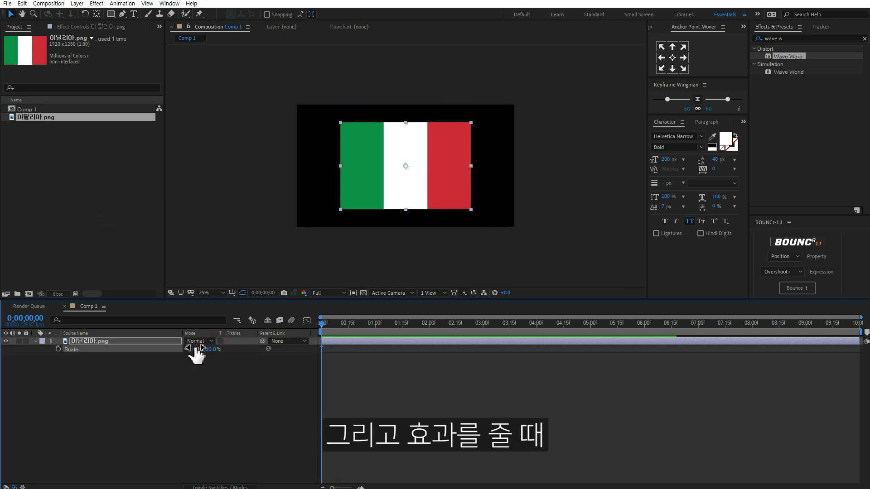
left_click(223, 383)
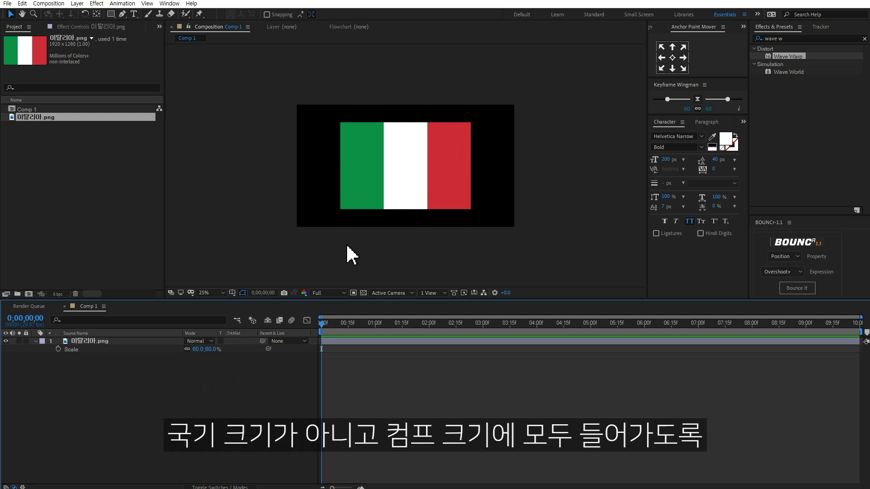
- Pre-compose the flag layer, moving all attributes into the new composition
left_click(150, 340)
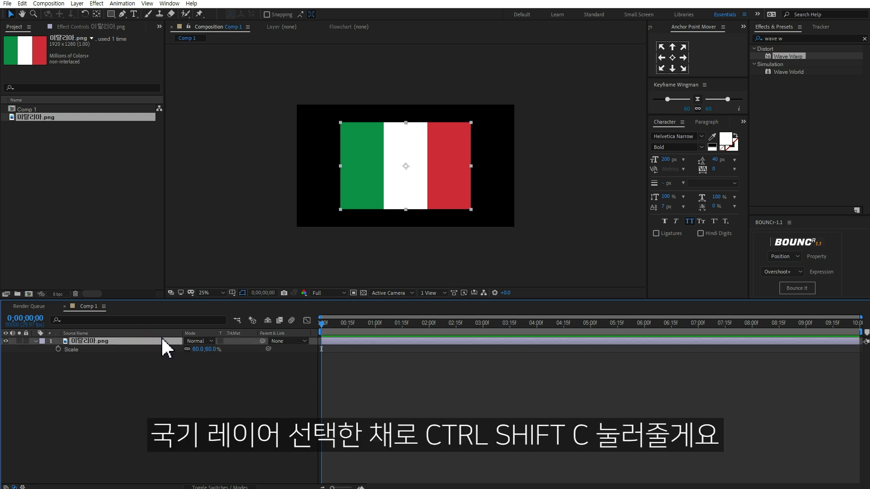
key("ctrl+shift+c")
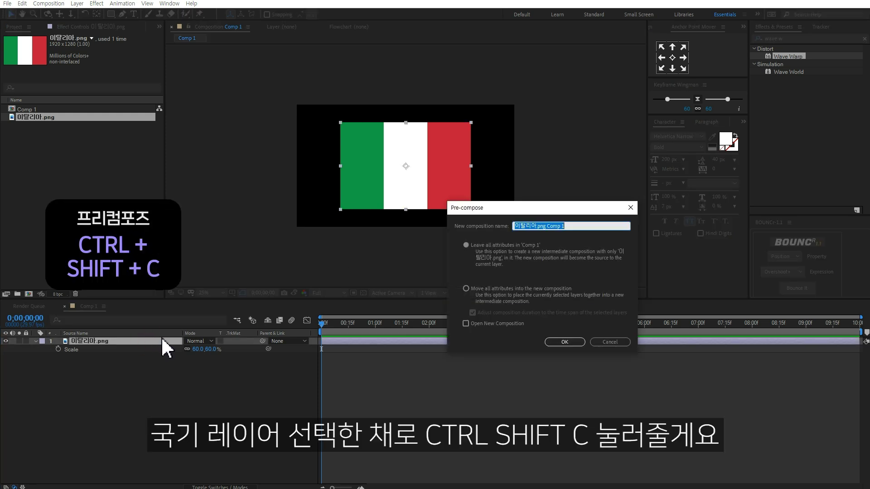
left_click(466, 289)
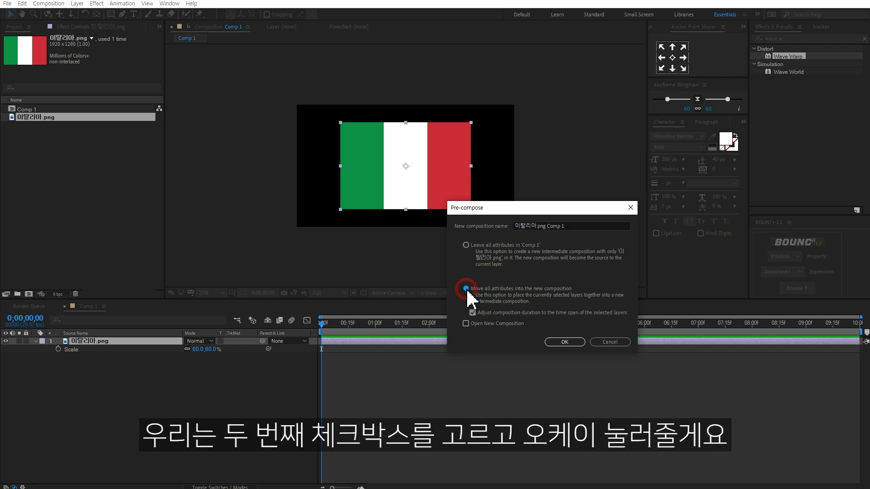
left_click(562, 342)
left_click(246, 363)
left_click(343, 114)
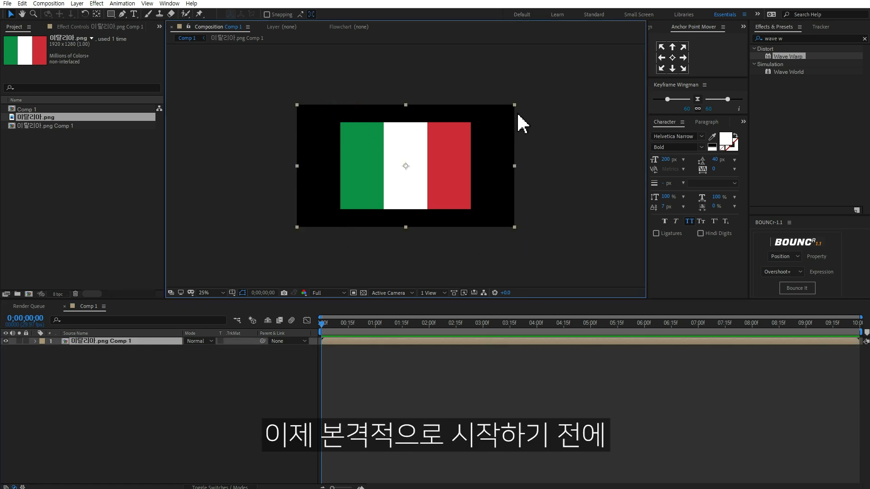
- Apply the Wave Warp effect to the pre-composed flag layer with Wave Height 10 and Wave Width 231
double_click(789, 57)
key("period")
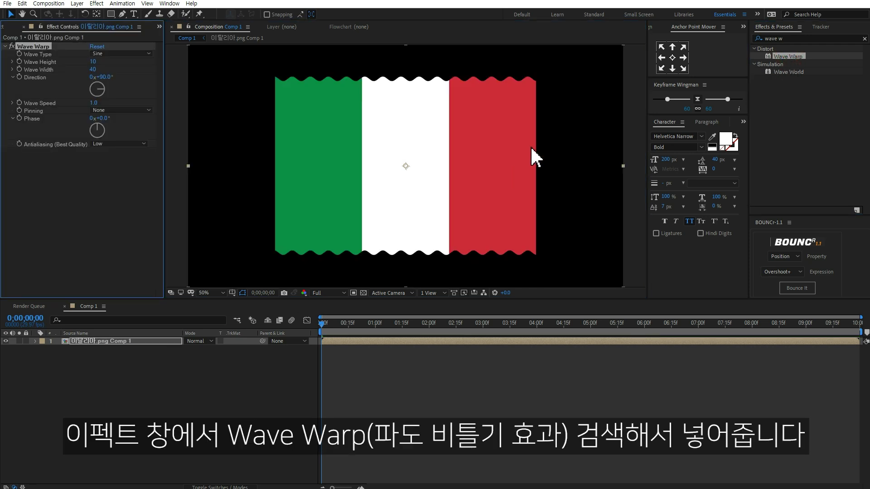
mouse_move(92, 62)
left_mouse_down()
mouse_move(148, 59)
mouse_move(93, 64)
mouse_move(168, 68)
left_mouse_up()
left_click(95, 62)
left_click_drag(94, 69, 151, 71)
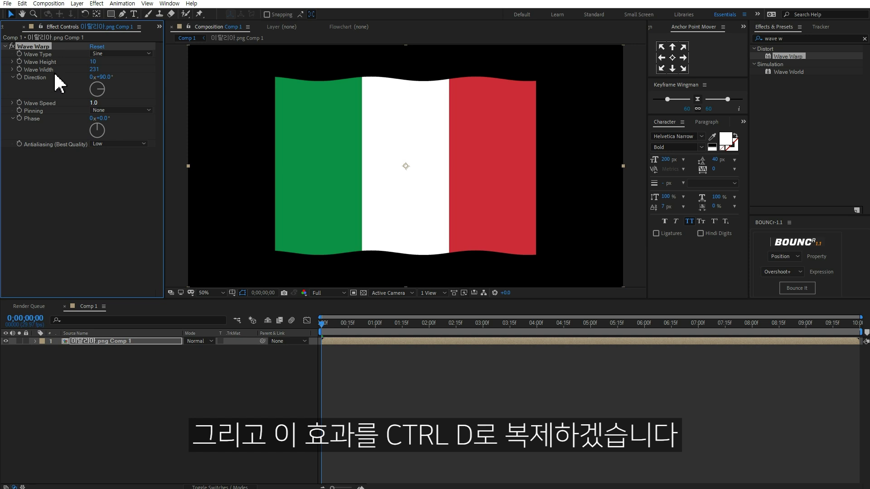
- Duplicate the Wave Warp effect and set the copy's Direction to 0°
key("ctrl+d")
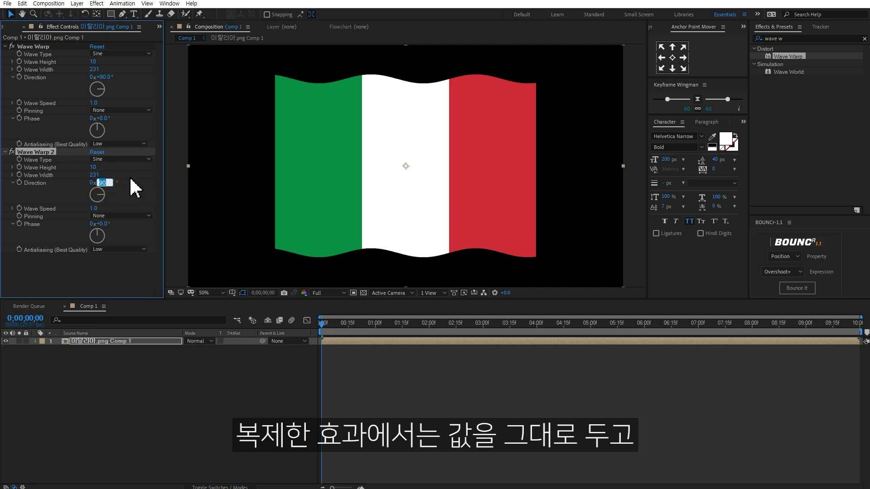
type("0")
key("Return")
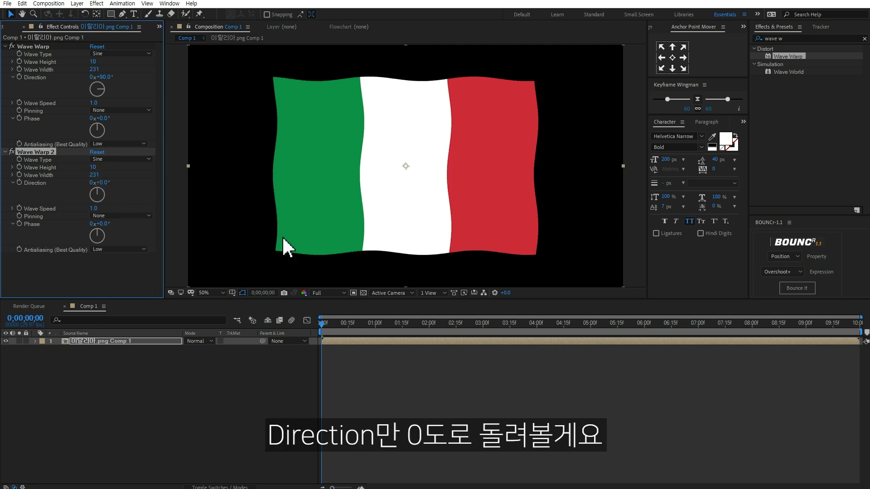
- Play back the composition to preview the waving flag
left_click(450, 411)
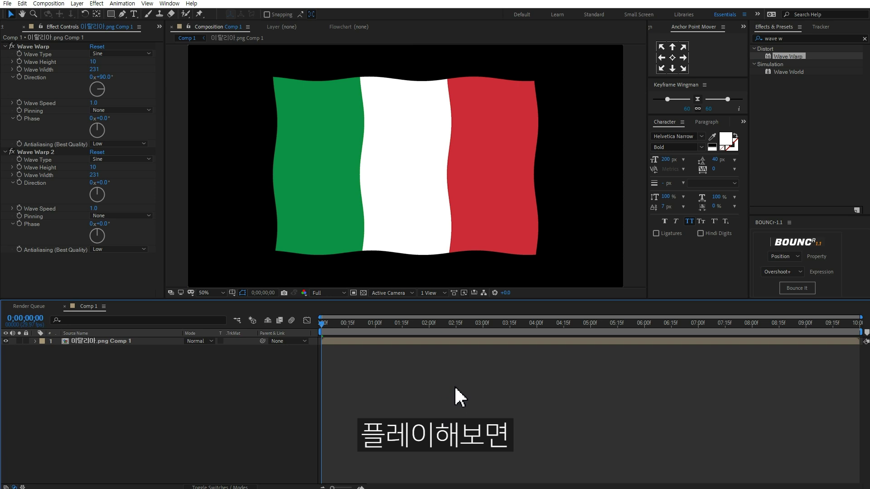
key("space")
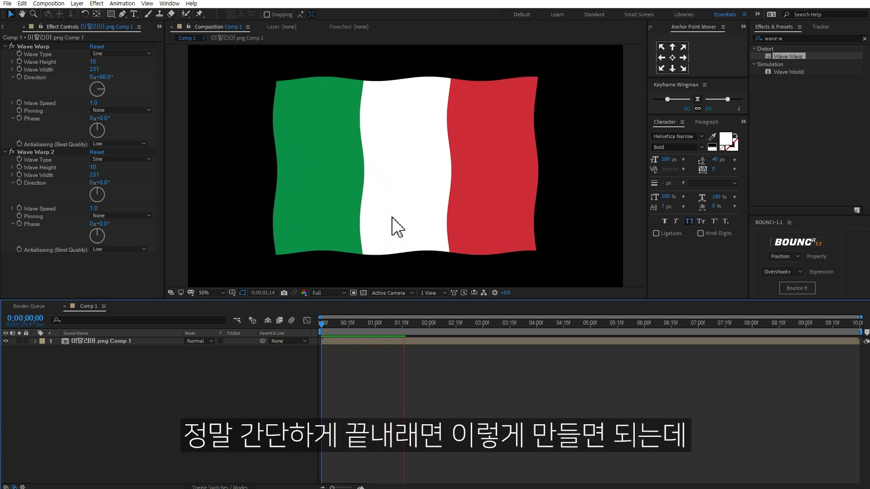
key("space")
- Delete both Wave Warp effects from the flag layer
left_click(37, 47)
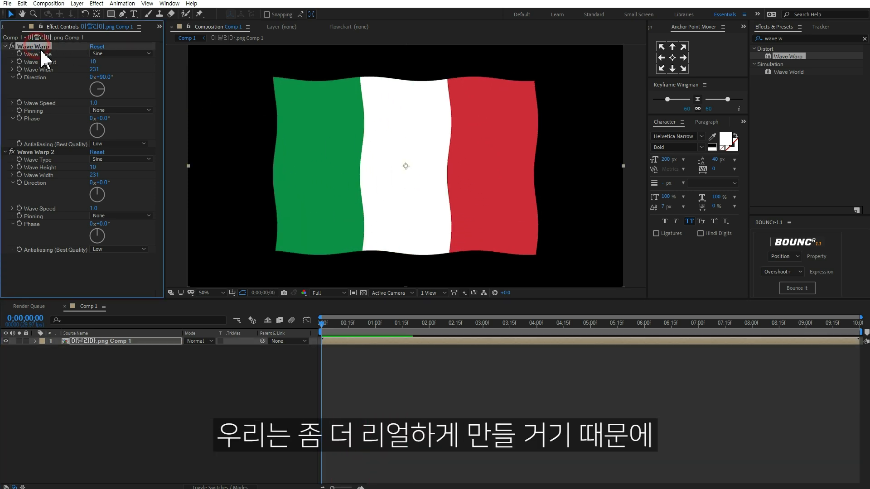
key("Delete")
key("Delete")
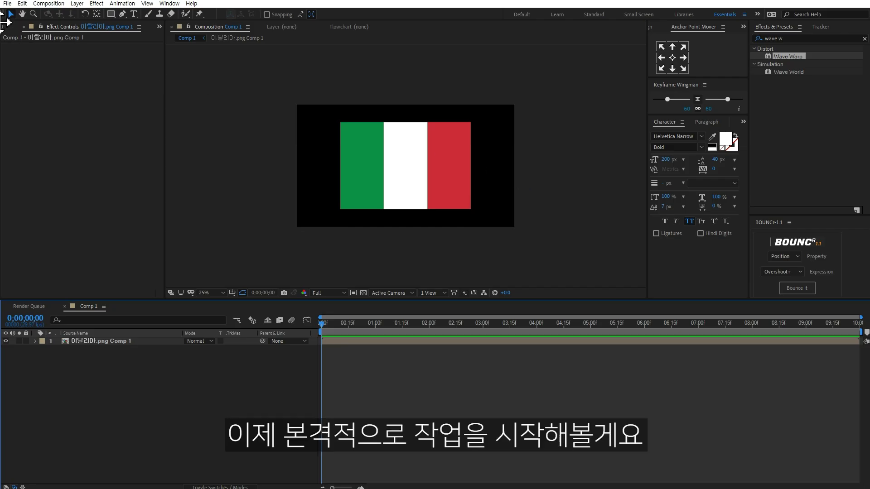
- Create a new 1920 x 1080, 29.97 fps, 10-second composition named MATTE
left_click(11, 26)
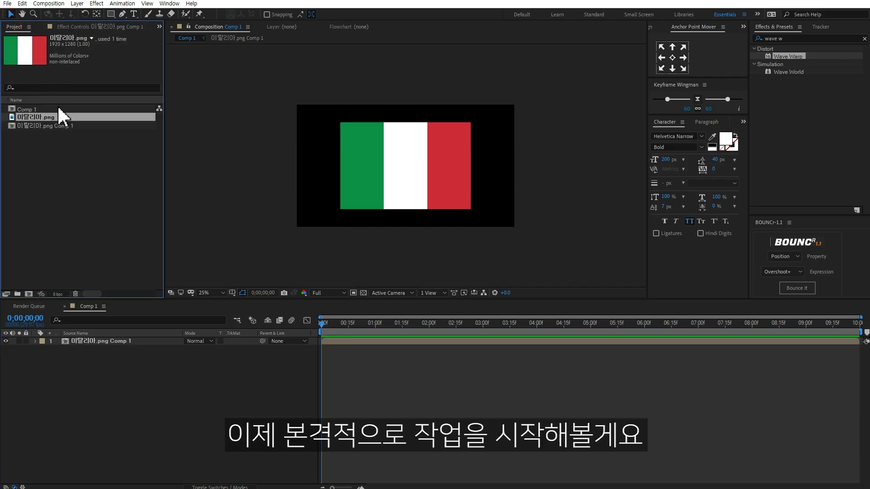
left_click(55, 126)
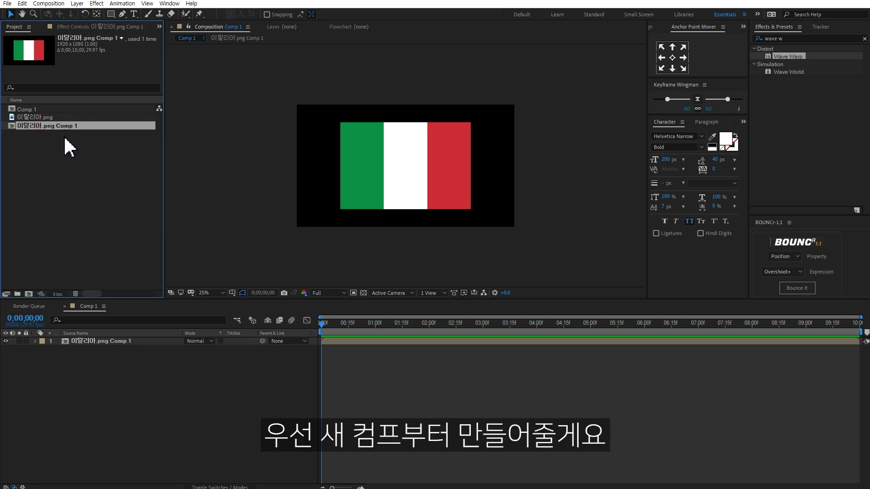
left_click(73, 167)
right_click(76, 166)
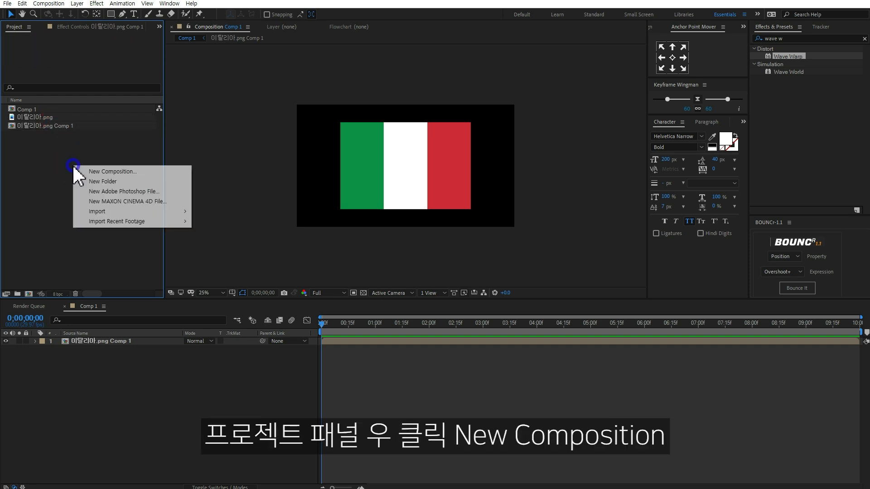
left_click(106, 171)
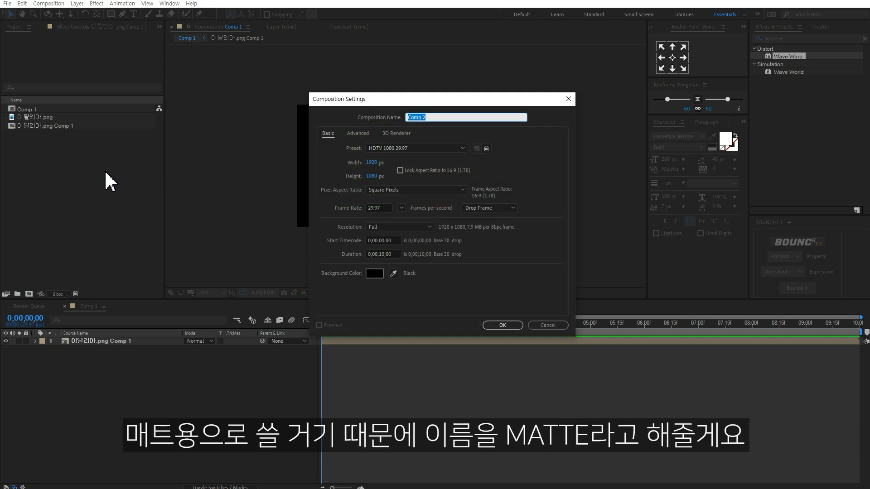
left_click(498, 322)
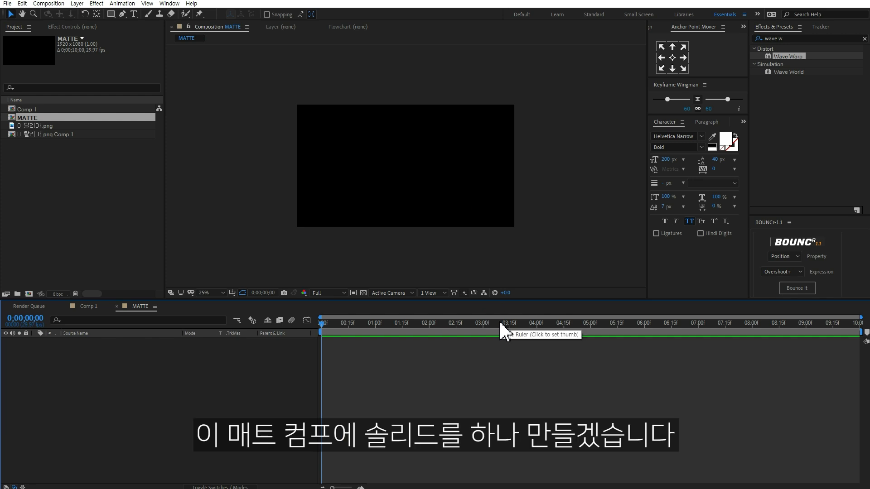
- Add a white 1920 x 1080 solid layer to the MATTE composition
right_click(189, 355)
mouse_move(226, 359)
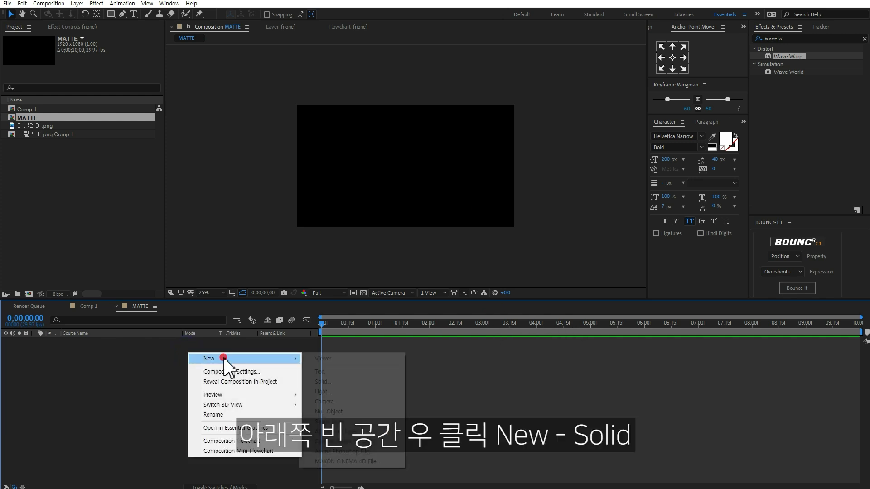
left_click(334, 384)
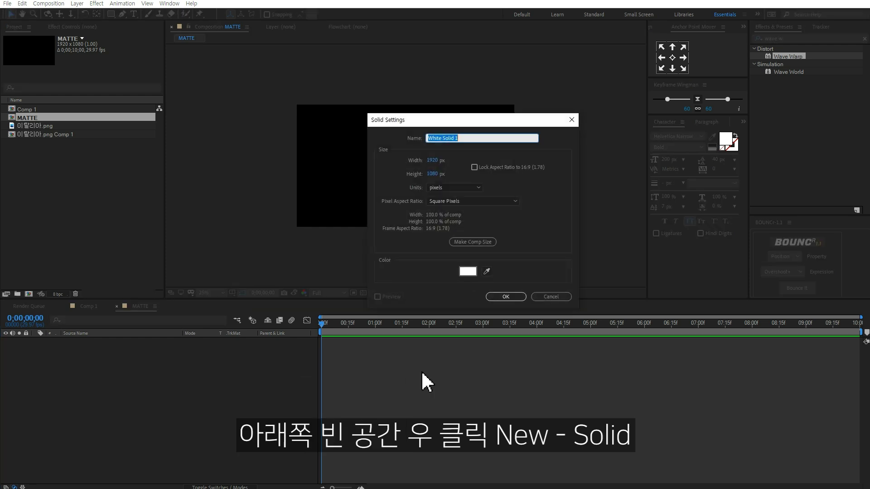
left_click(517, 297)
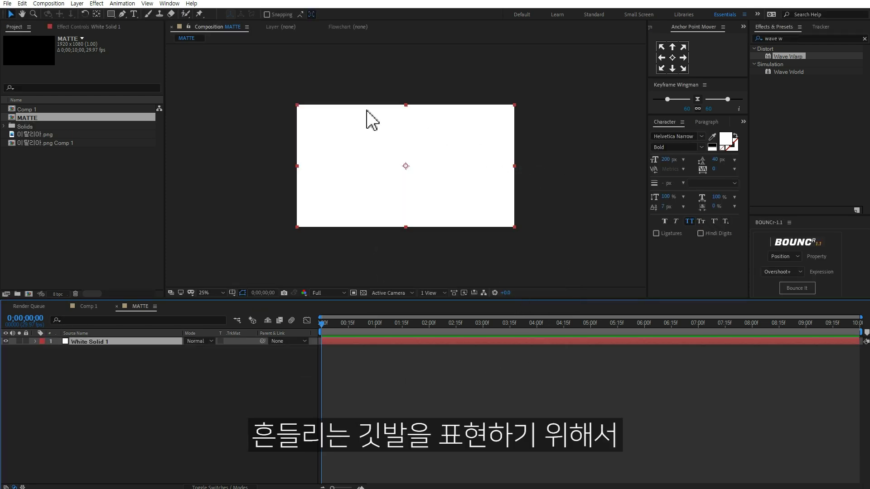
- Find the Turbulent Noise effect and apply it to the white solid
left_click(784, 38)
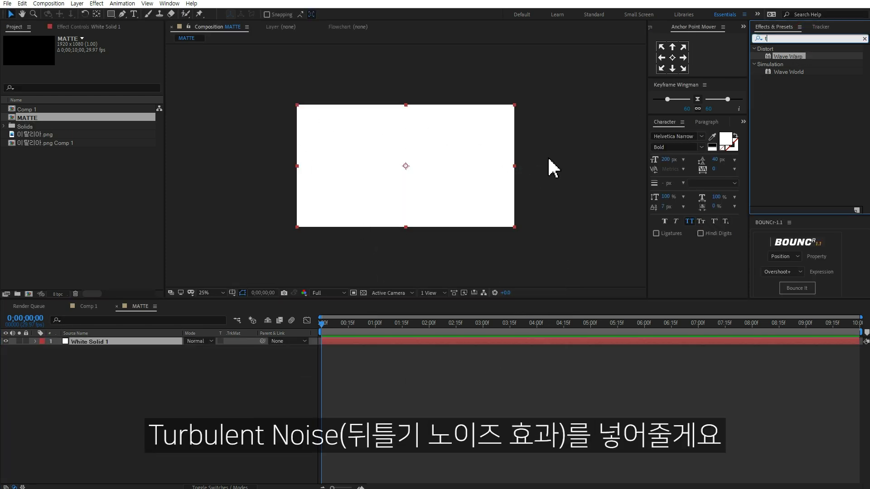
type("turbu")
double_click(793, 73)
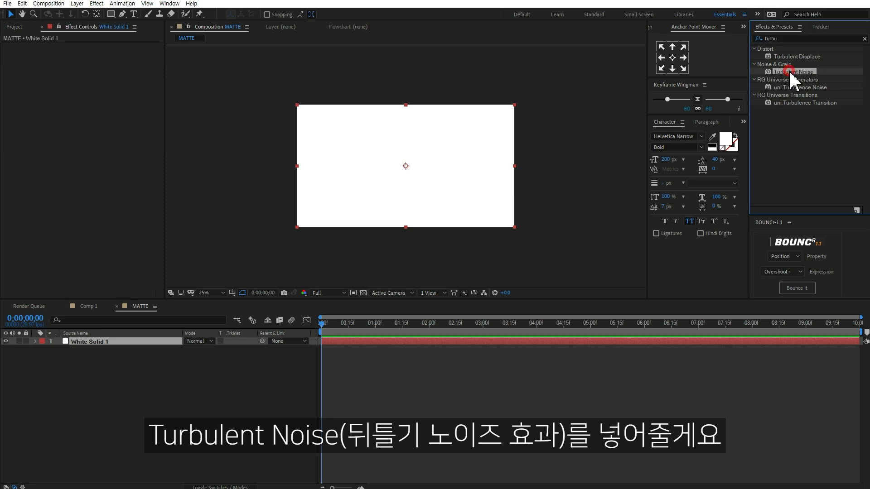
key("period")
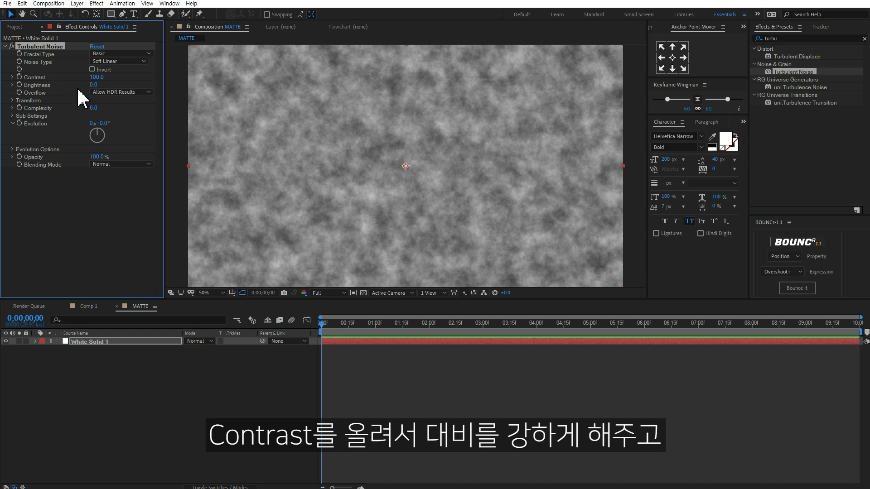
- Set the Turbulent Noise Contrast to 400 and Brightness to -20
left_click_drag(113, 75, 235, 75)
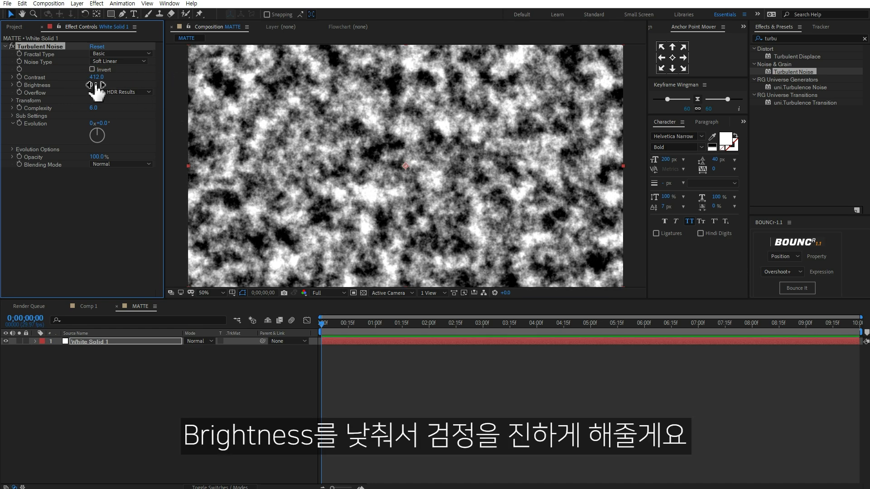
mouse_move(93, 86)
left_mouse_down()
mouse_move(76, 87)
mouse_move(89, 87)
left_mouse_up()
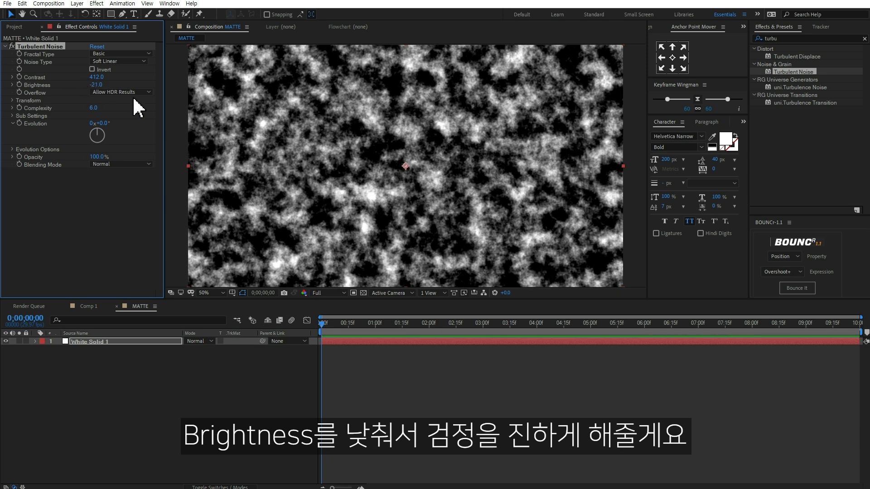
left_click(102, 78)
type("400")
key("Return")
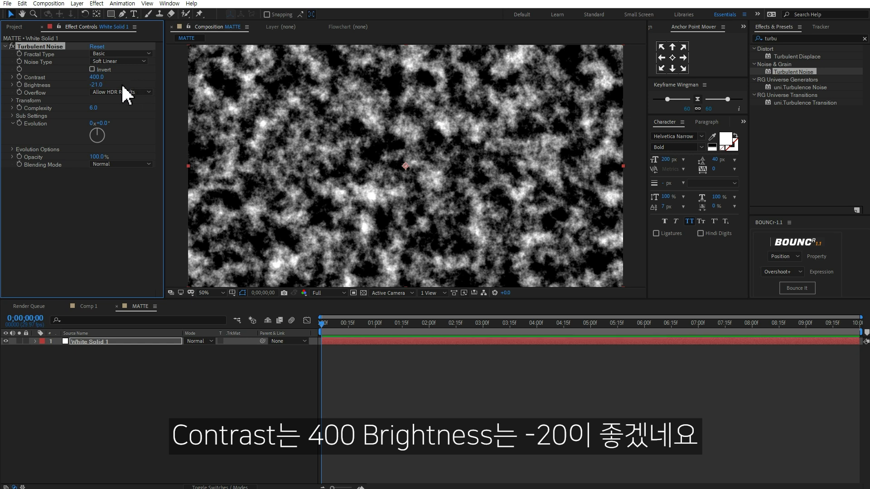
type("-20")
key("Return")
- Disable Uniform Scaling in the noise transform, and set Scale Width to 600 and Scale Height to 2000
left_click(13, 100)
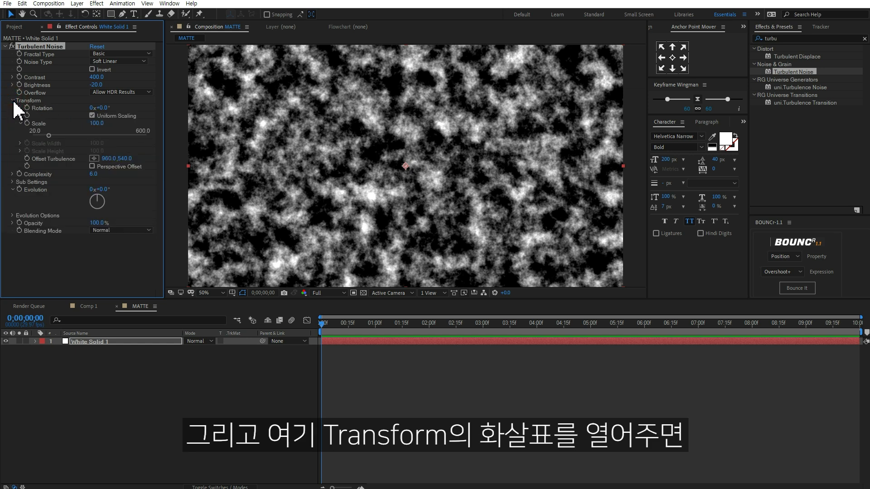
left_click(92, 116)
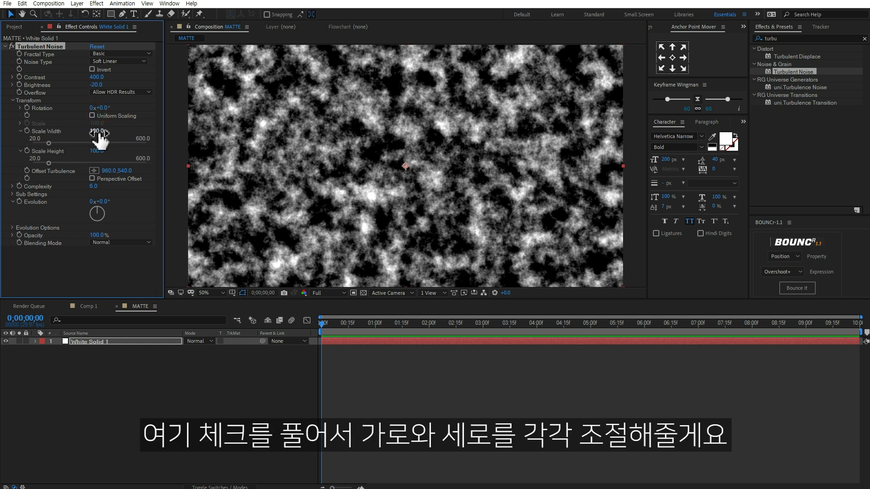
left_click_drag(104, 132, 208, 142)
left_click_drag(98, 154, 287, 160)
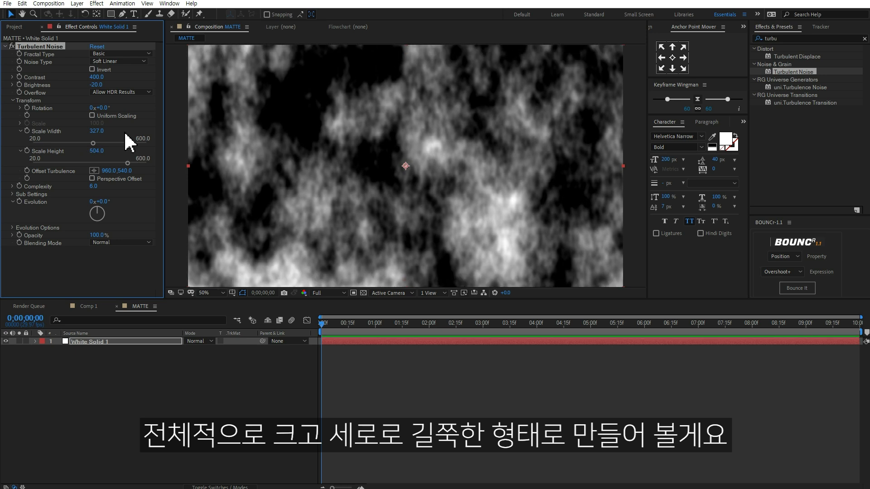
left_click(101, 130)
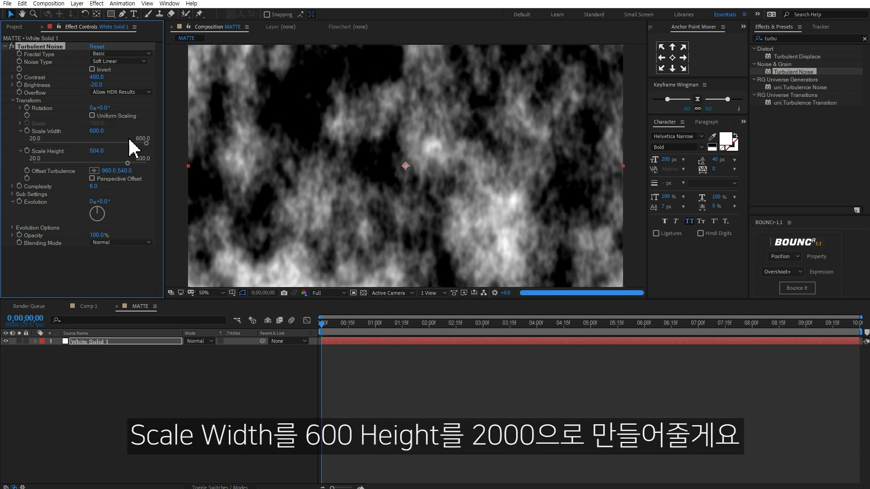
key("Return")
left_click(97, 151)
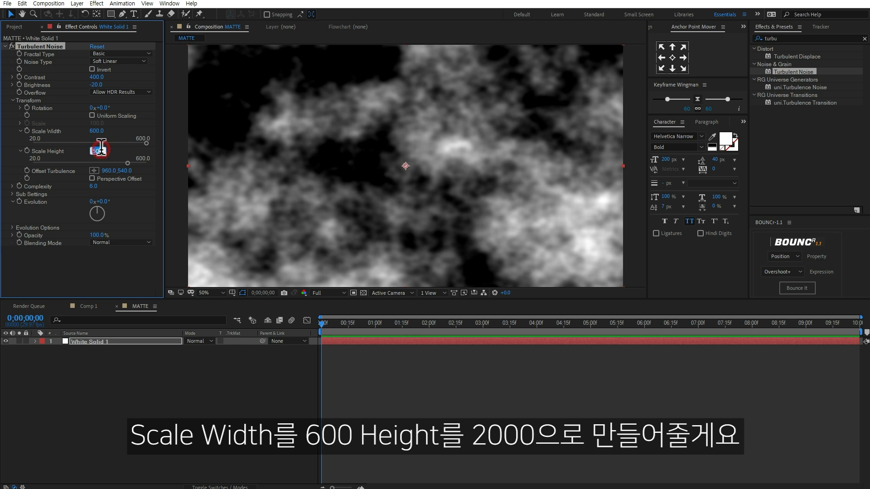
type("2000")
key("Return")
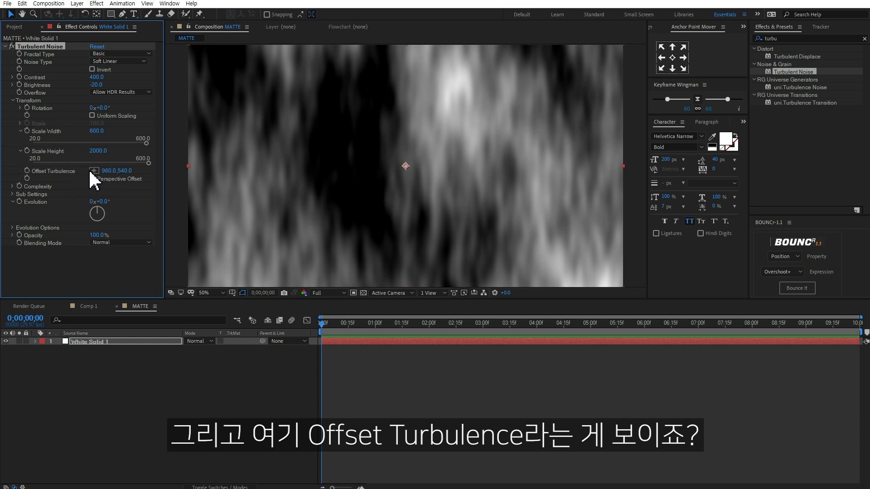
- Try shifting the noise pattern horizontally with the Offset Turbulence X value
left_click_drag(108, 175, 866, 183)
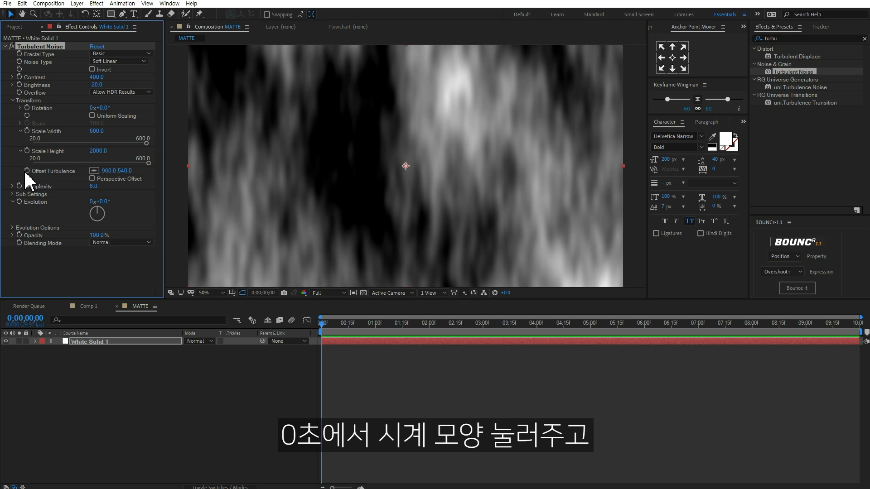
- Keyframe Offset Turbulence from the first frame to 3335, 540 at the last frame, reveal the keyframes and preview the motion
key("End")
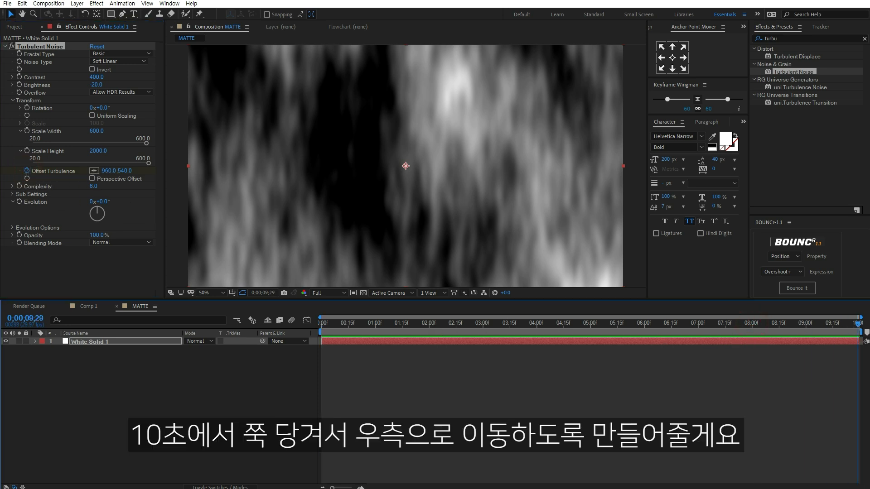
left_click_drag(109, 171, 337, 170)
left_click(612, 430)
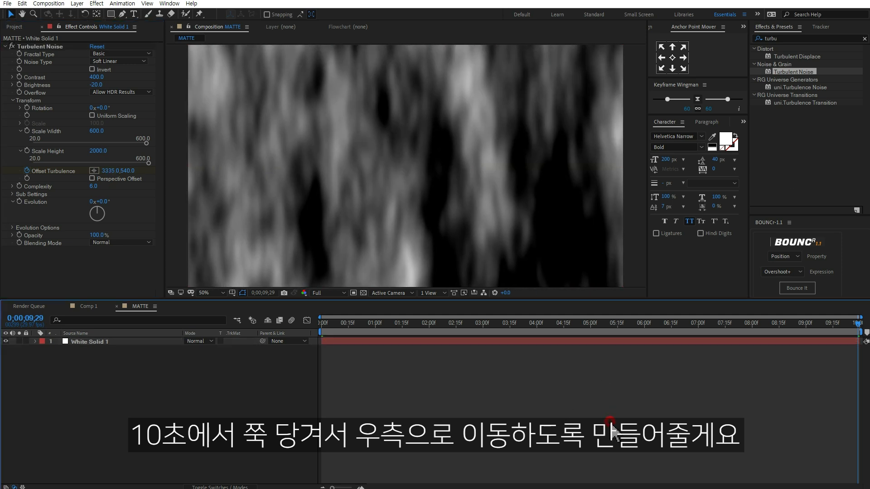
left_click(541, 341)
key("u")
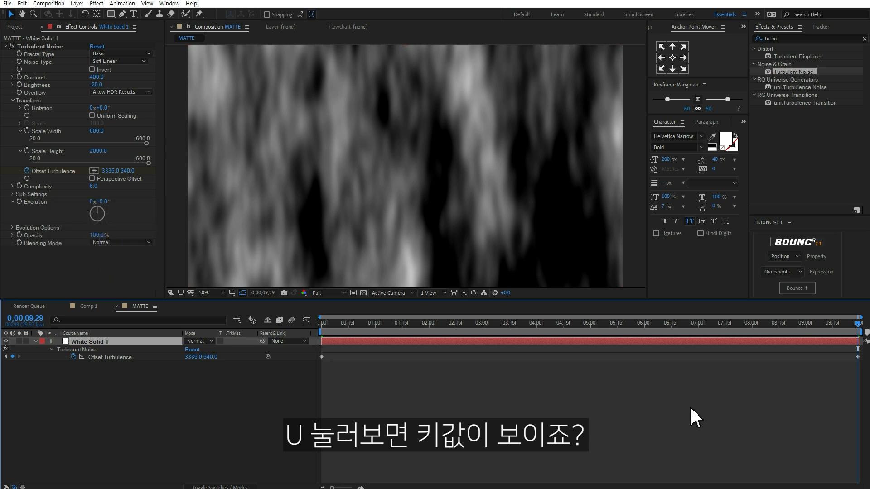
key("space")
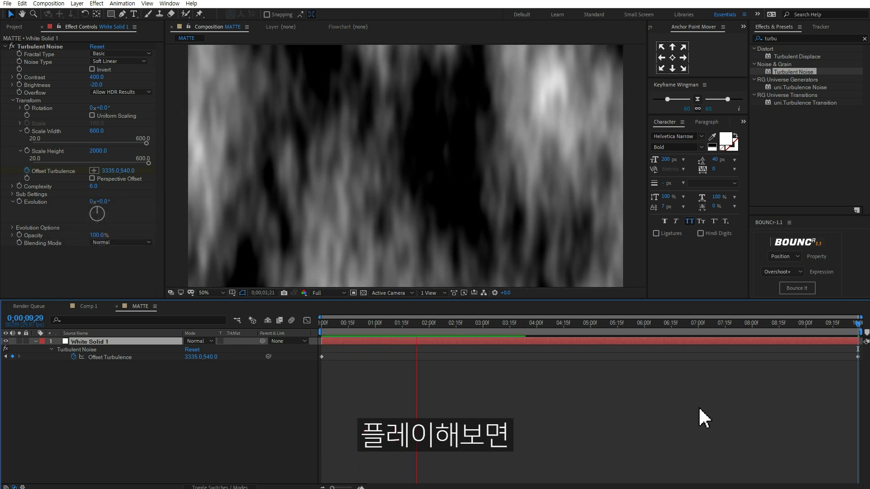
key("space")
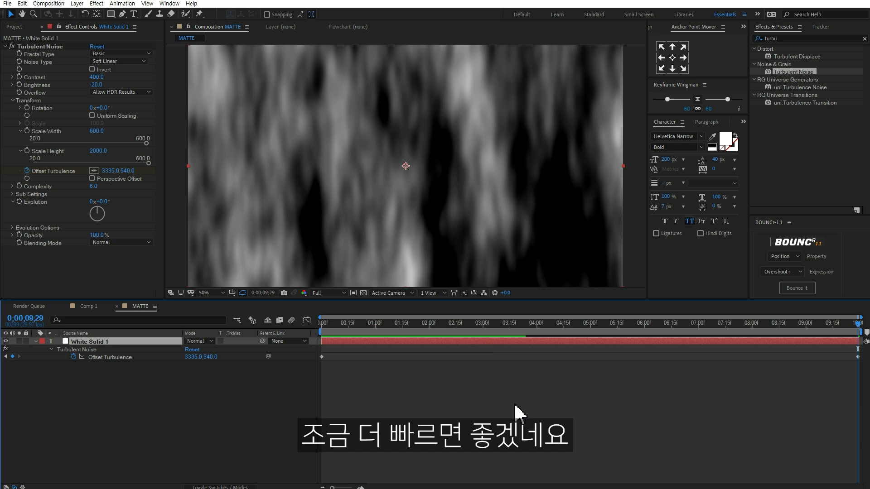
- Speed up the noise by raising the final Offset Turbulence X keyframe to 4161, and preview it
left_click_drag(193, 358, 569, 373)
key("space")
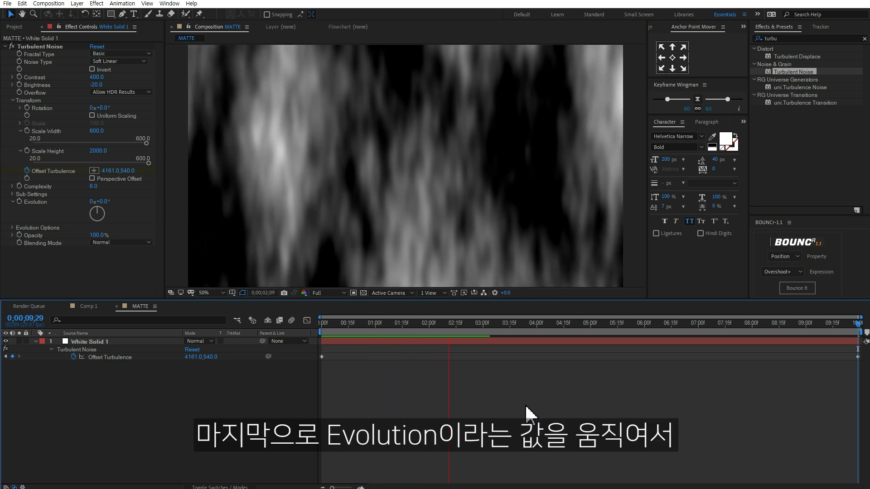
key("space")
- Drive the Turbulent Noise Evolution with the expression time*300 and preview the churning noise
mouse_move(341, 323)
left_mouse_down()
mouse_move(398, 323)
mouse_move(354, 323)
left_mouse_up()
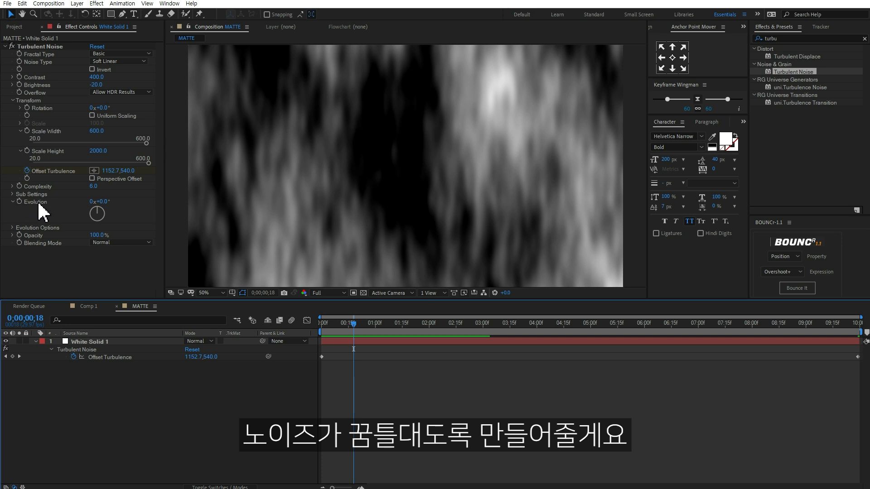
left_click_drag(100, 201, 27, 218)
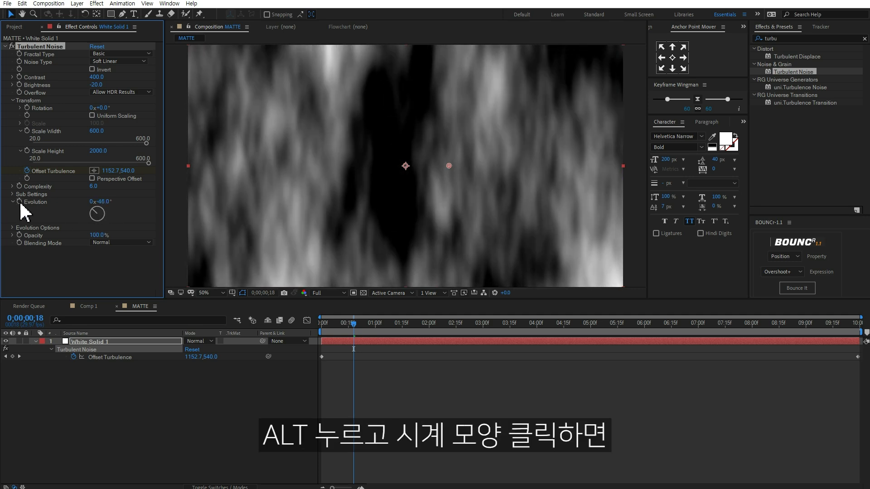
left_click(19, 202, "alt")
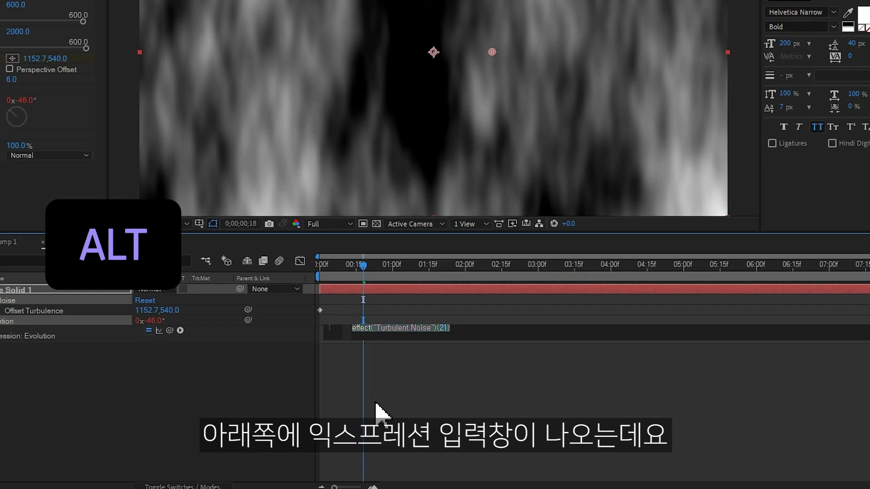
type("time")
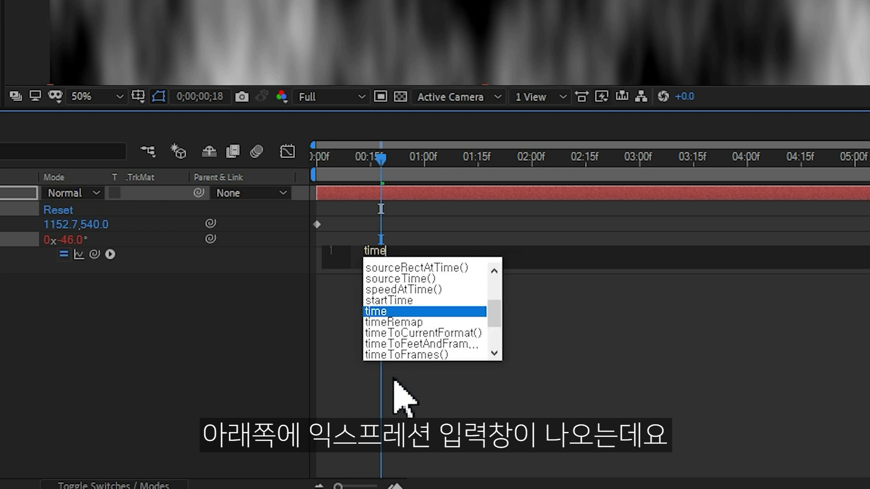
type("*")
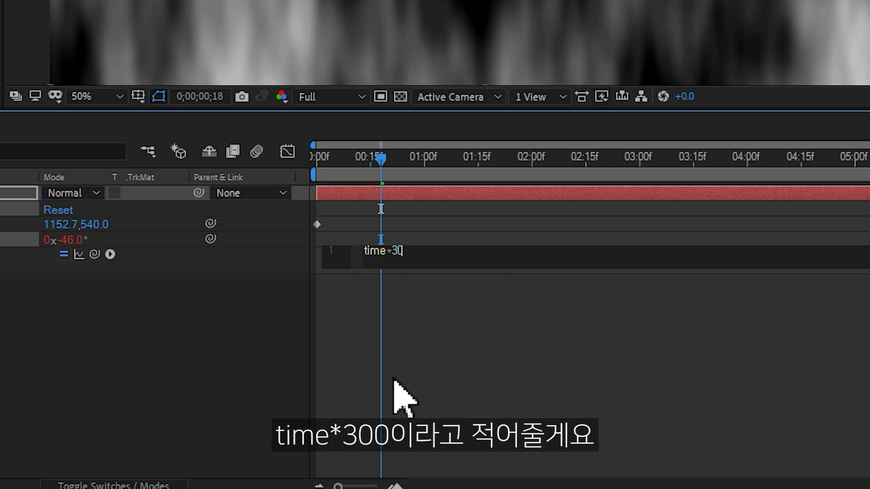
left_click(393, 380)
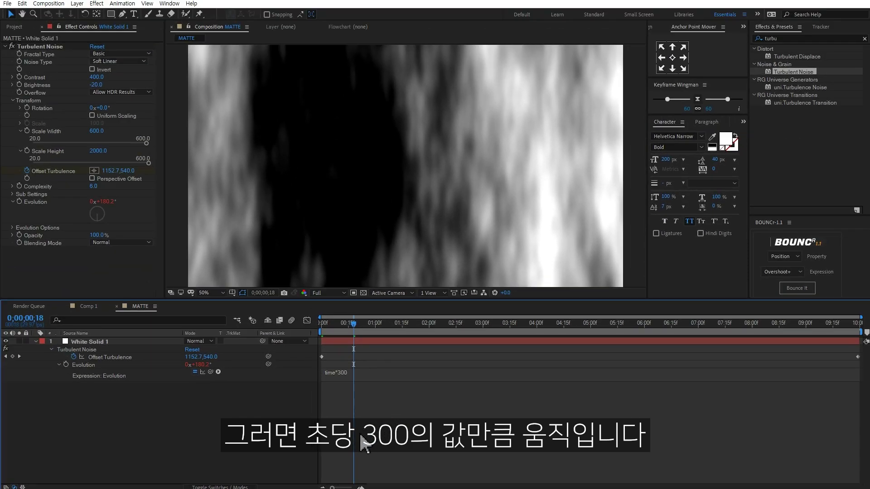
key("space")
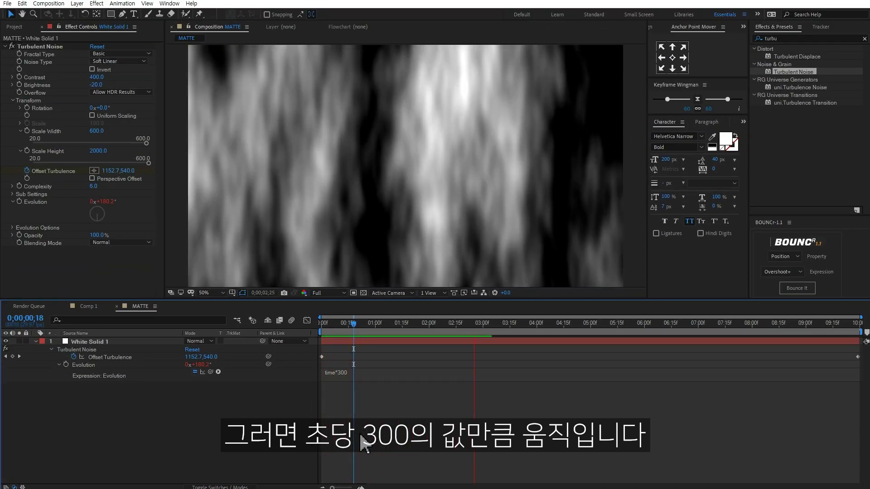
key("space")
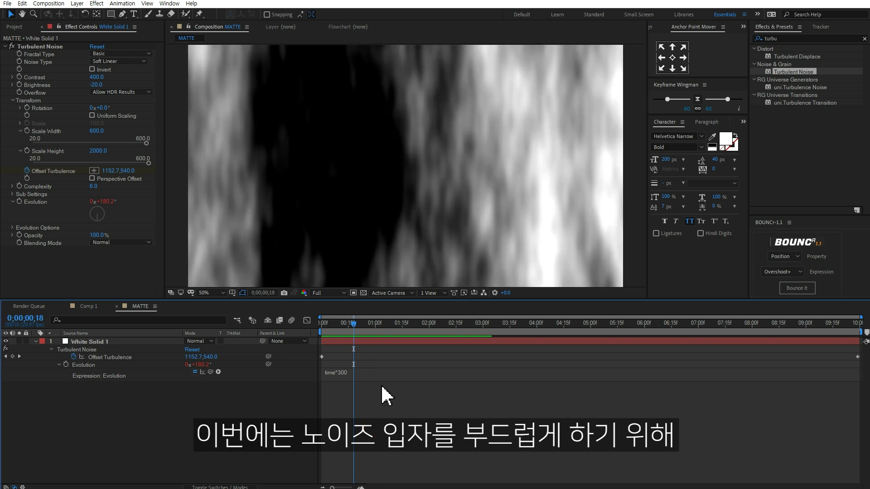
- Apply Fast Box Blur to the white solid, with a Blur Radius of 50 and Repeat Edge Pixels enabled
left_click(4, 46)
left_click(785, 39)
type("fast")
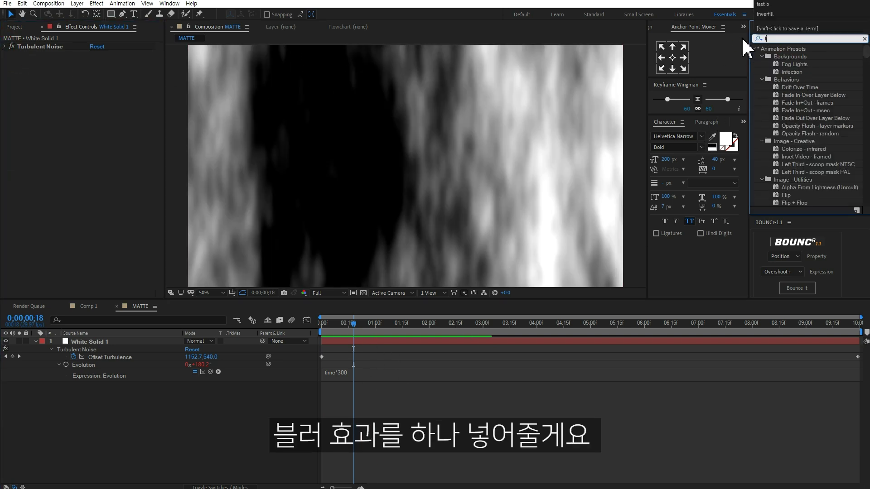
left_click_drag(798, 65, 103, 172)
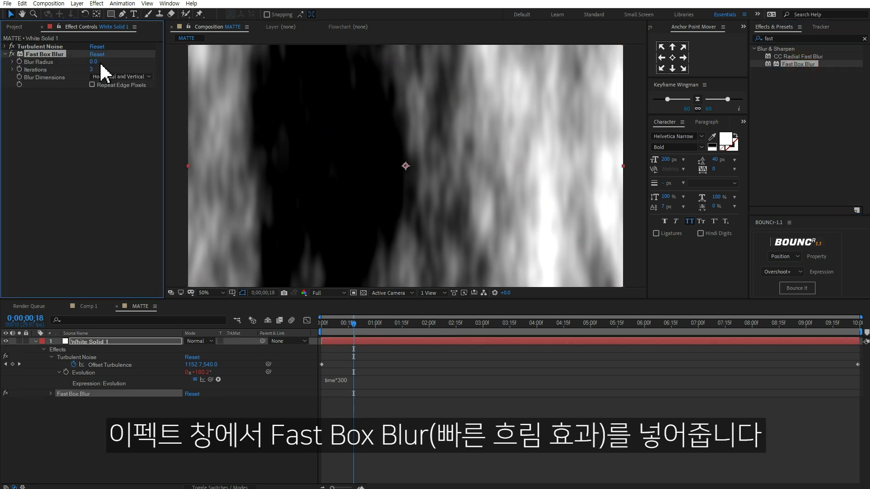
left_click(93, 62)
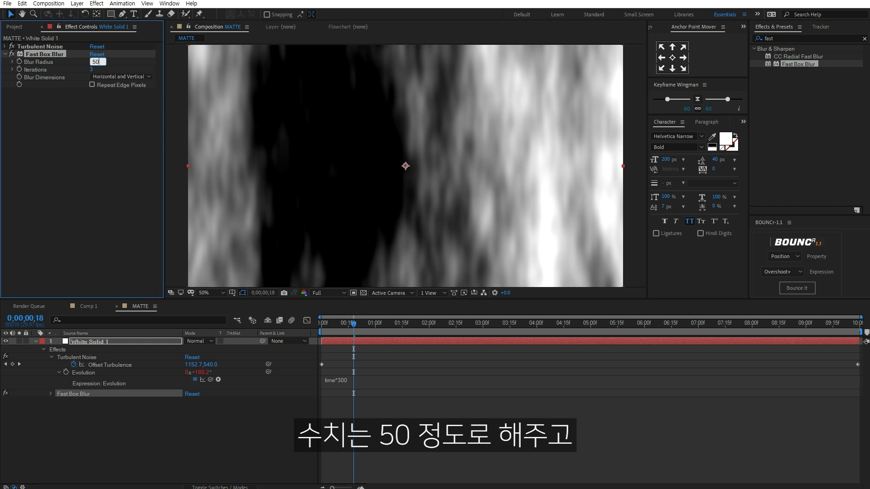
key("Return")
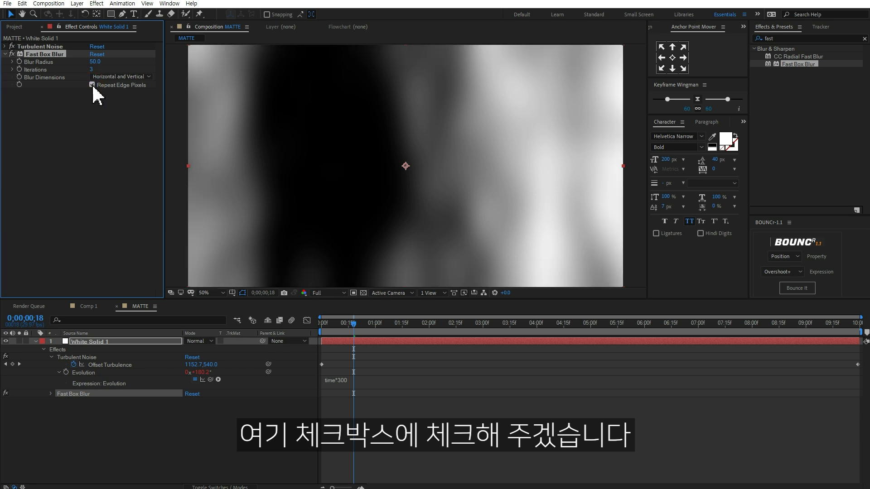
mouse_move(355, 324)
left_mouse_down()
mouse_move(546, 324)
mouse_move(351, 324)
left_mouse_up()
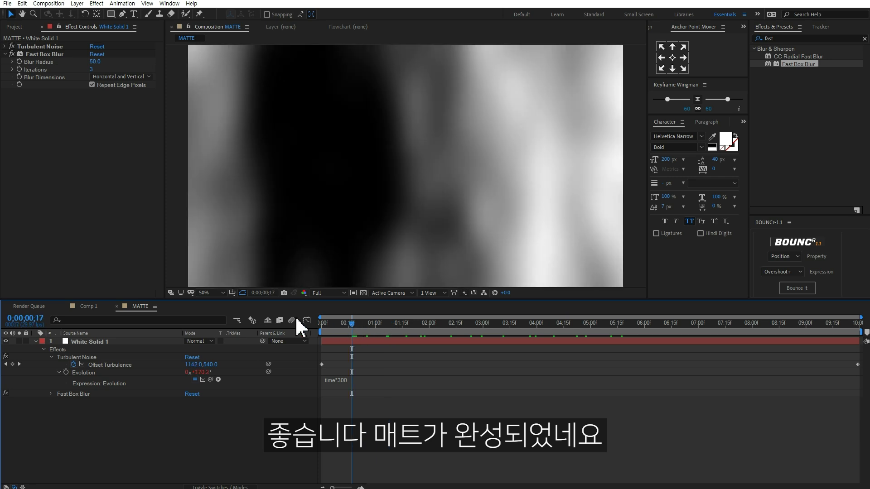
- Add the MATTE composition to Comp 1 below the flag layer and hide it
left_click(85, 307)
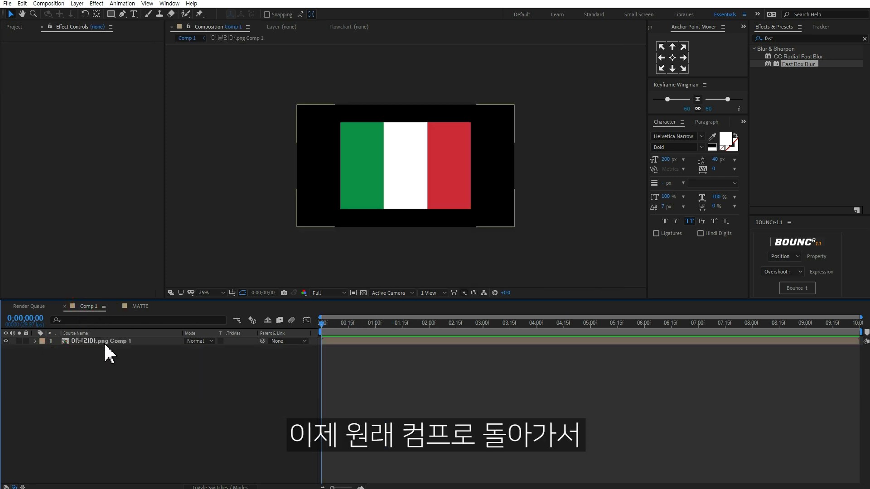
left_click(14, 27)
left_click_drag(41, 118, 128, 366)
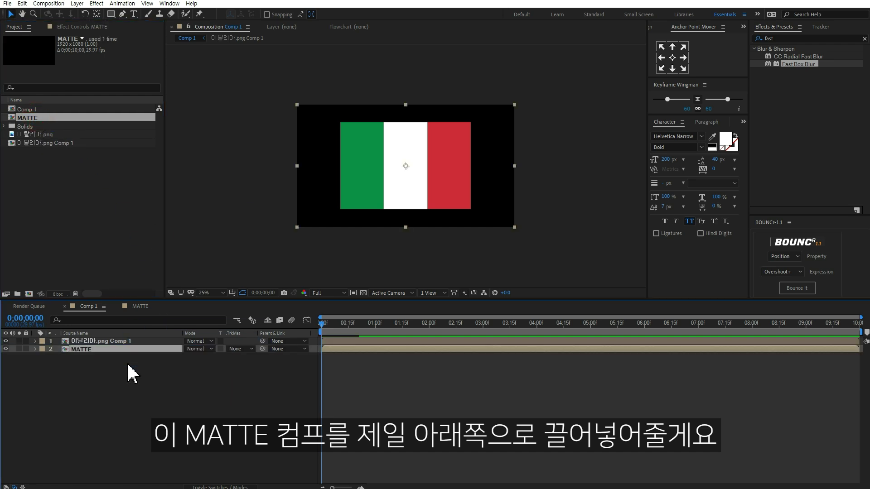
left_click(6, 349)
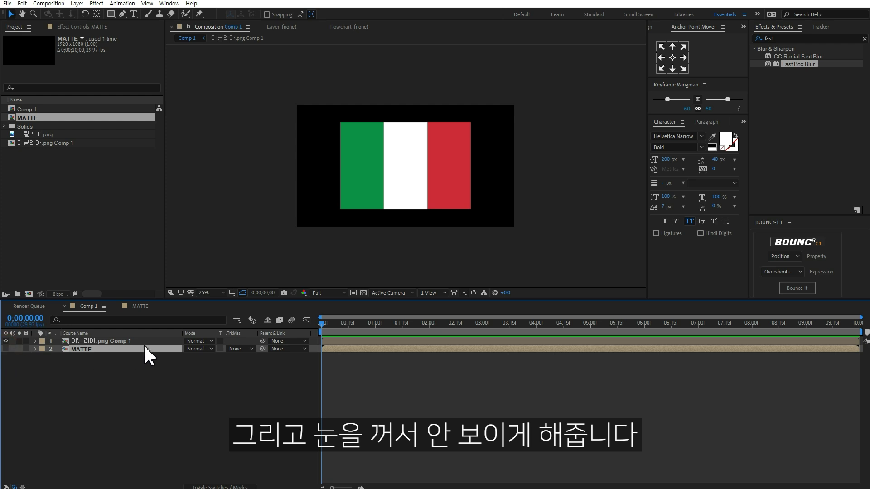
- Create an adjustment layer above the flag in Comp 1 and apply the Displacement Map effect to it
left_click(164, 373)
right_click(149, 371)
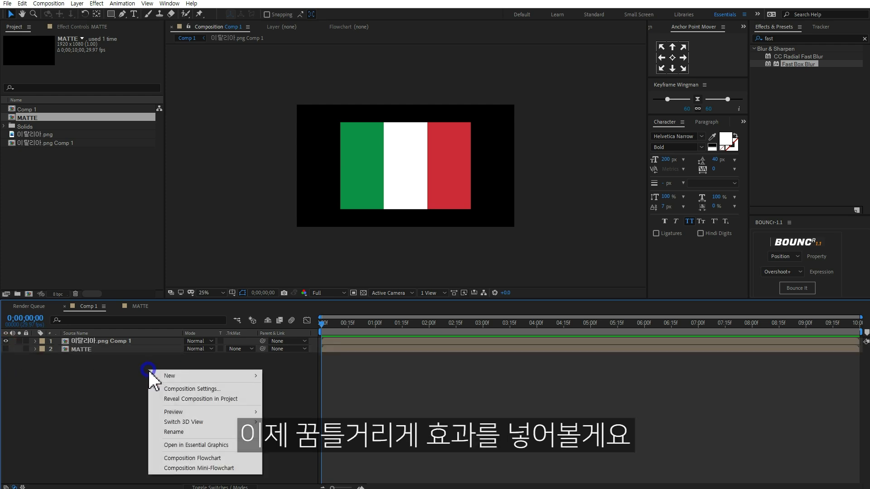
mouse_move(181, 377)
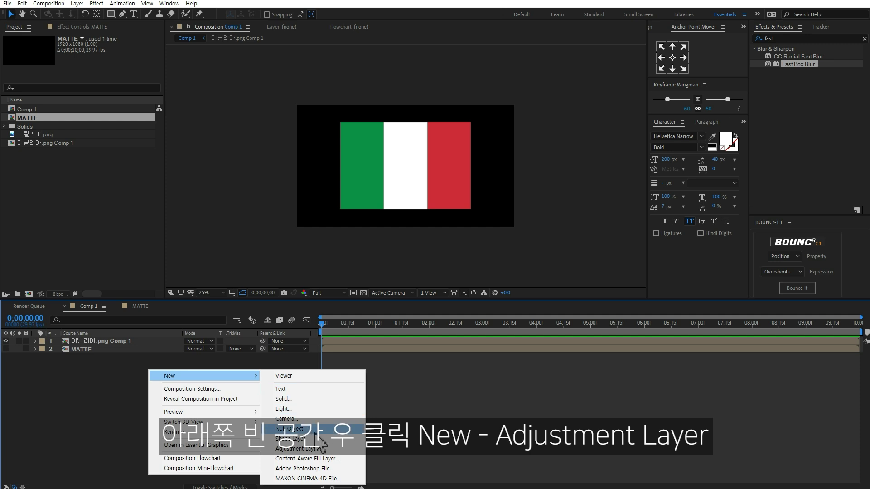
left_click(290, 450)
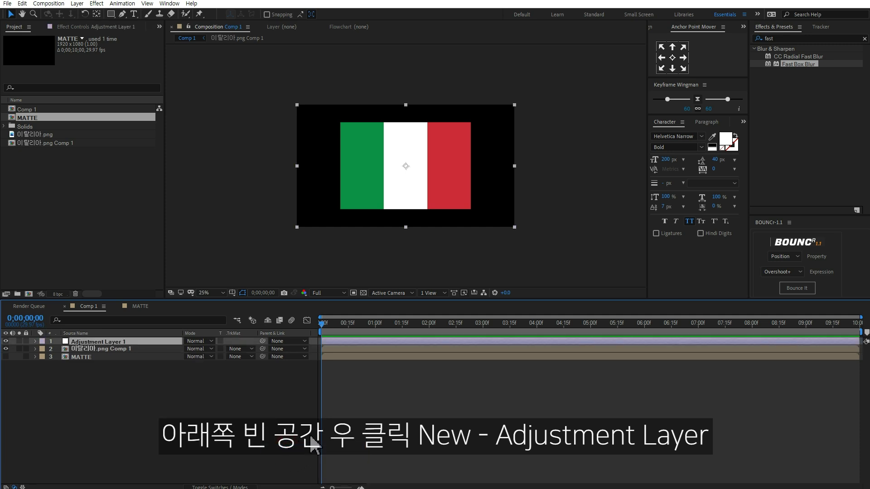
left_click(791, 38)
type("displace")
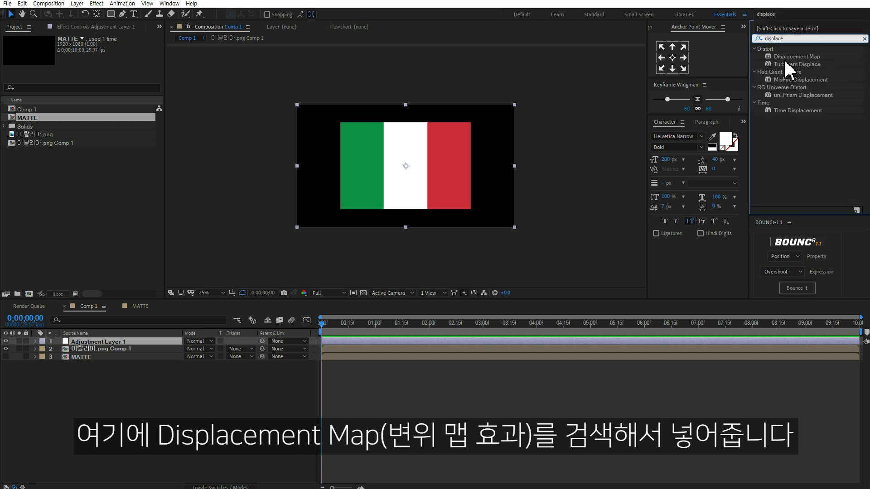
double_click(794, 57)
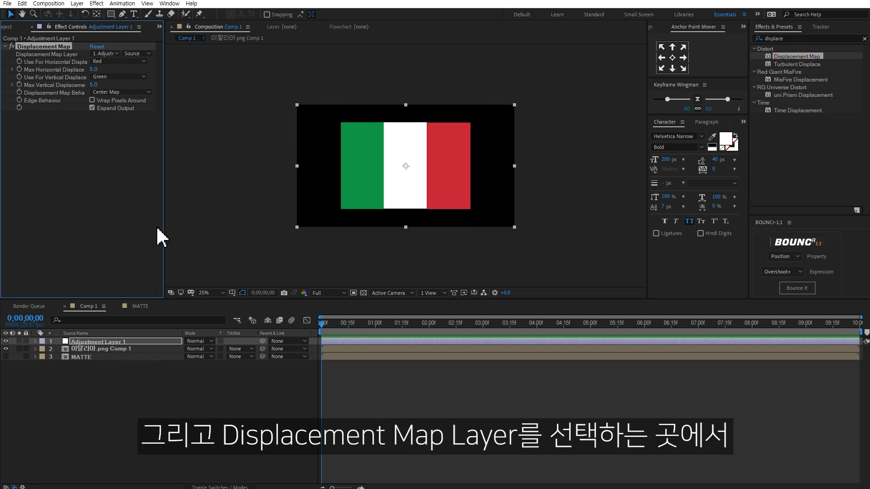
- Use MATTE as the Displacement Map Layer, set maximum horizontal and vertical displacement to 20, and preview the waving
left_click(115, 53)
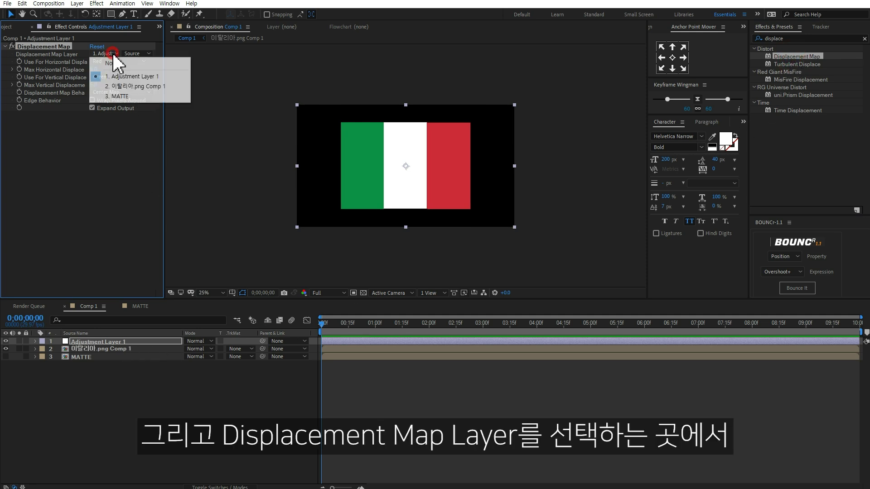
left_click(129, 97)
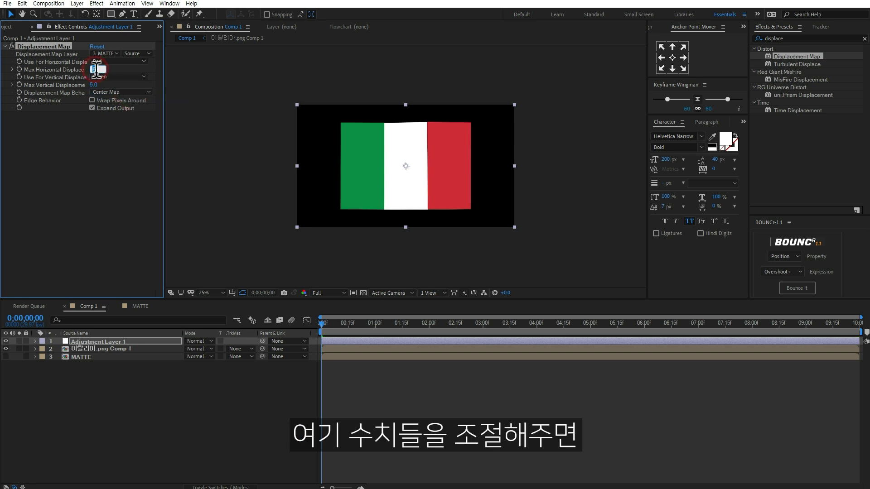
left_click_drag(96, 87, 113, 142)
left_click(113, 203)
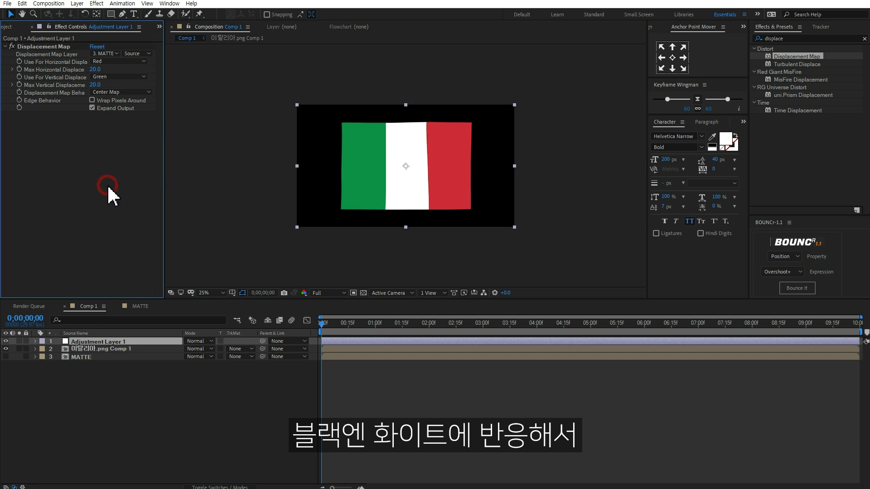
left_click(406, 409)
key("space")
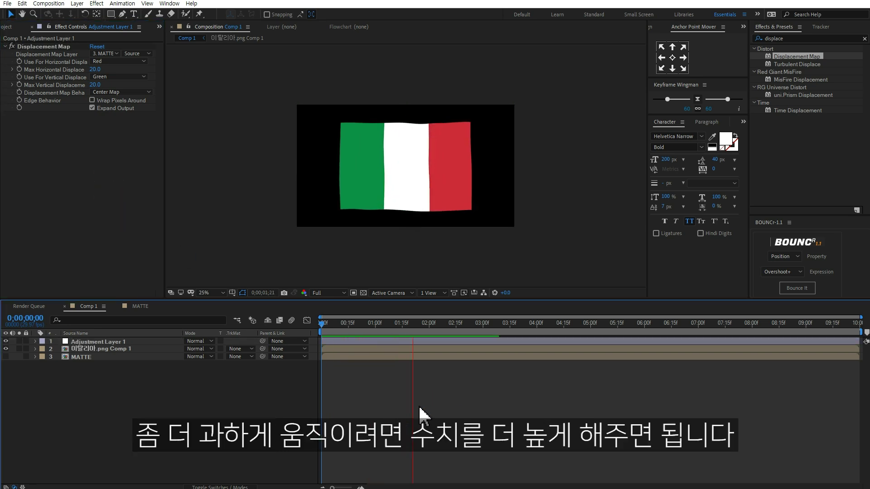
- Strengthen the waving by setting both Max Horizontal and Max Vertical Displacement to 30, and return to the first frame
left_click_drag(323, 322, 415, 323)
left_click(95, 69)
type("30")
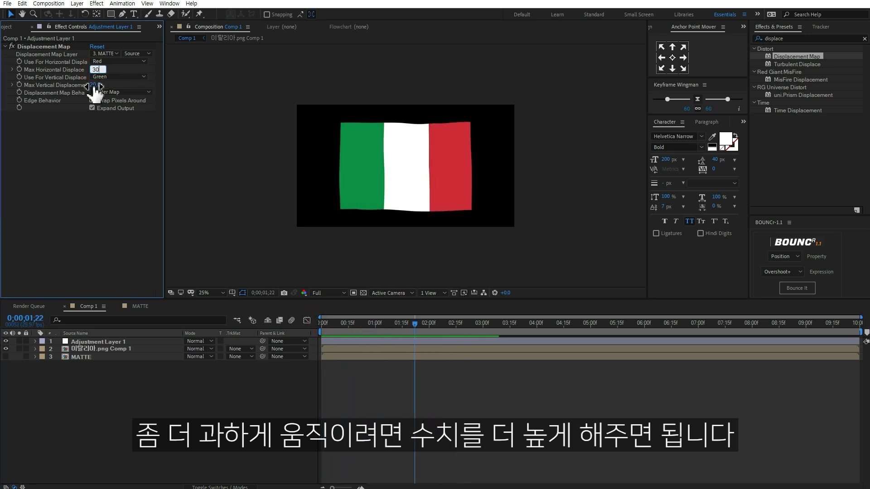
left_click_drag(95, 86, 101, 99)
left_click(110, 193)
mouse_move(321, 323)
left_mouse_down()
mouse_move(460, 325)
mouse_move(314, 323)
left_mouse_up()
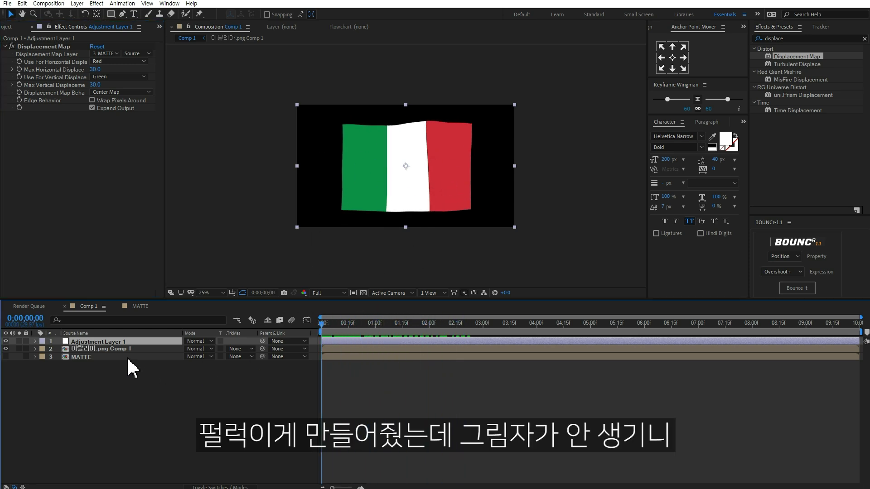
- Pre-compose all three layers of Comp 1 into a new composition named Moving_Flag
left_click(10, 28)
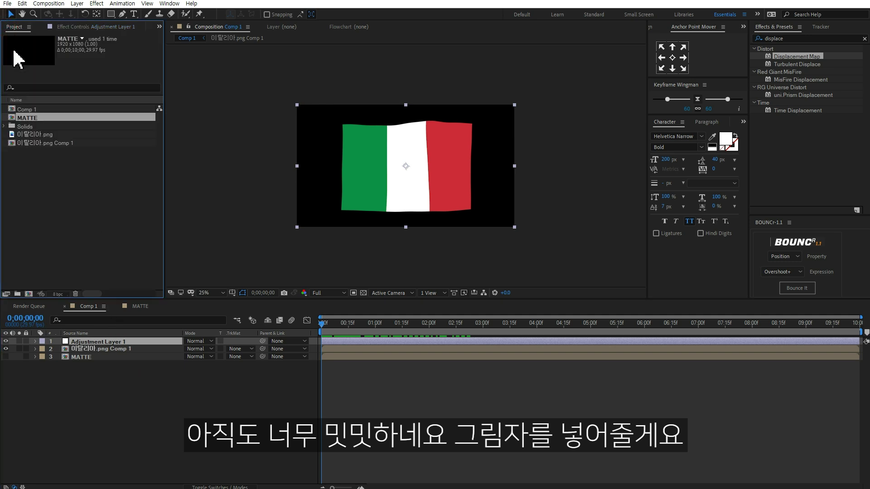
left_click(30, 111)
left_click_drag(135, 383, 100, 337)
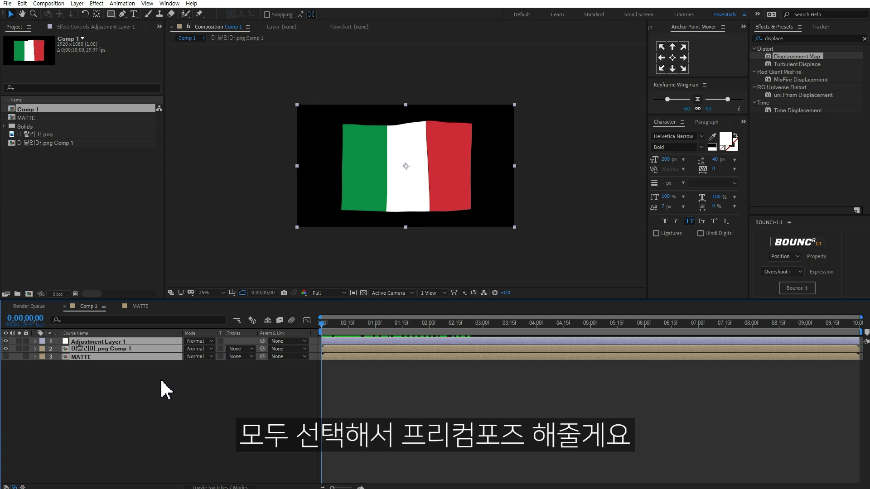
key("ctrl+shift+c")
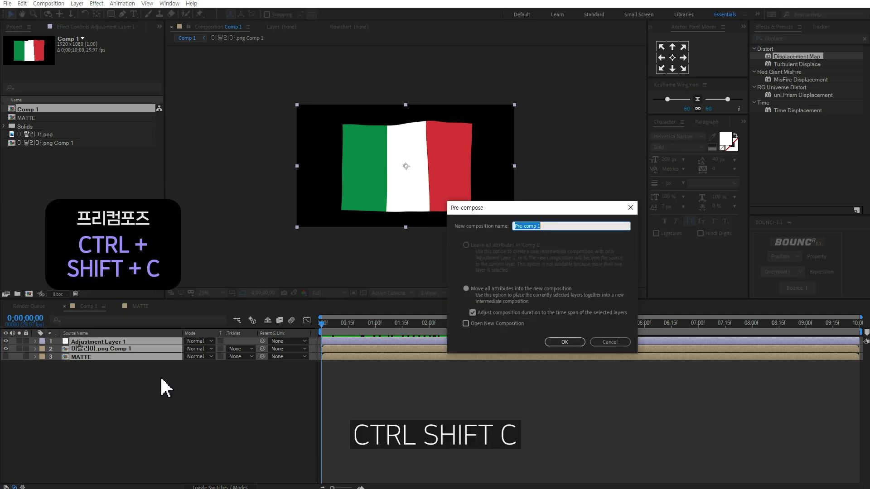
type("Moving_Flag")
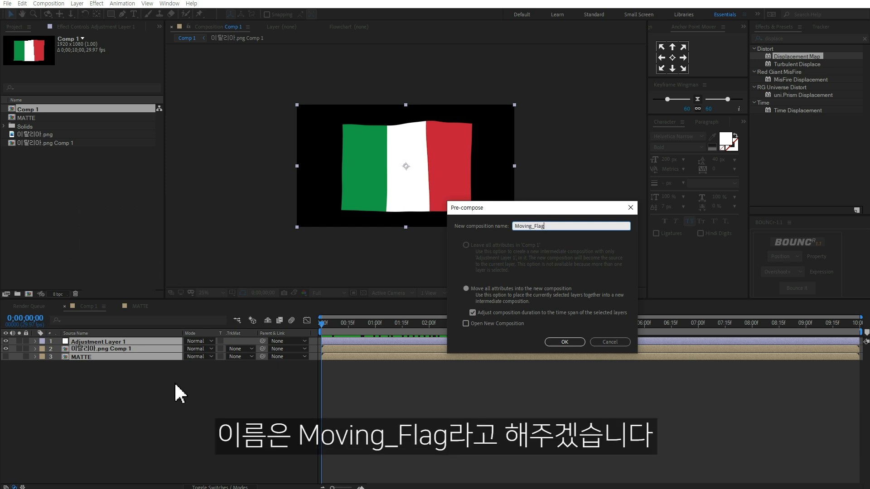
left_click(563, 343)
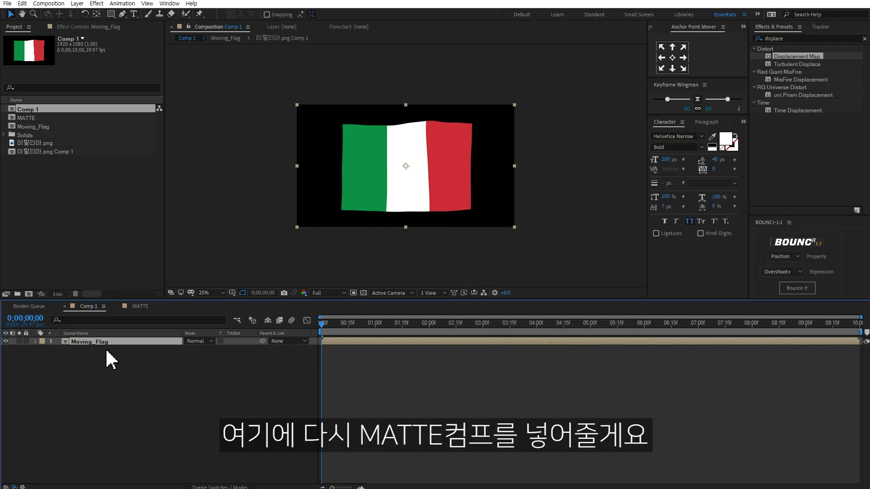
- Add the MATTE composition above the Moving_Flag layer and set its blending mode to Overlay
left_click_drag(27, 117, 130, 339)
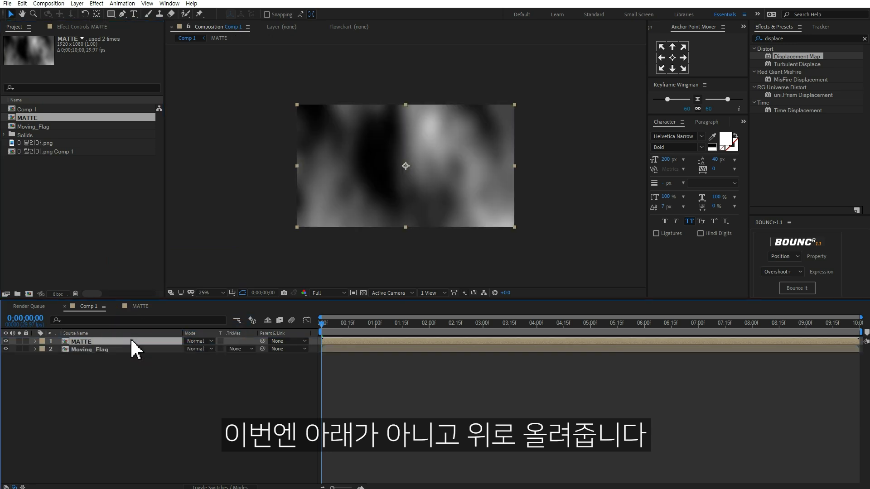
left_click(198, 341)
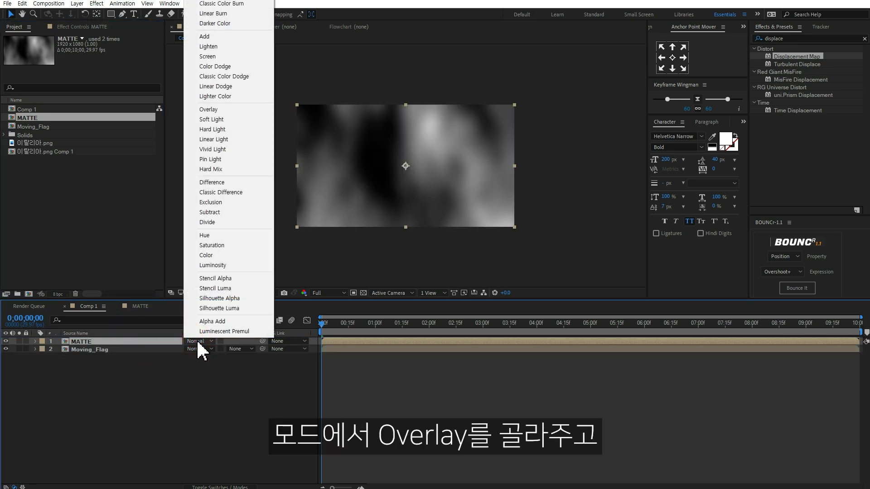
left_click(208, 110)
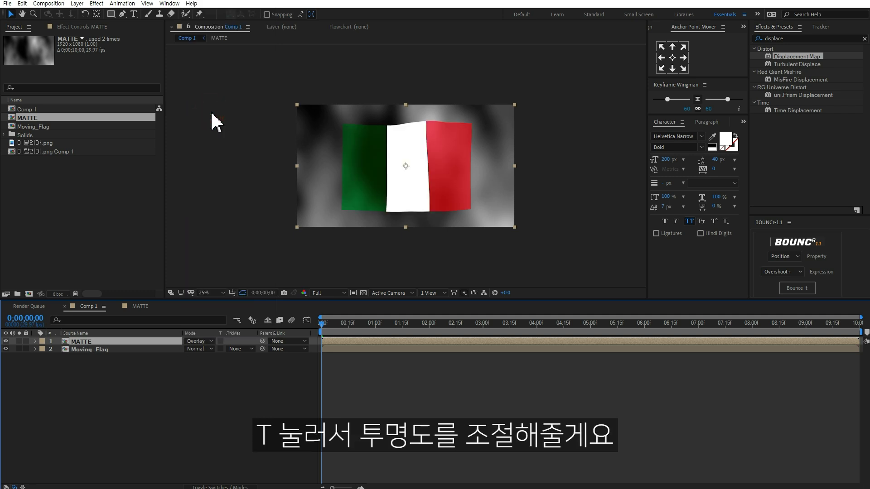
- Set the MATTE layer's opacity to 30% and inspect the shading on the flag up close
key("t")
left_click(190, 349)
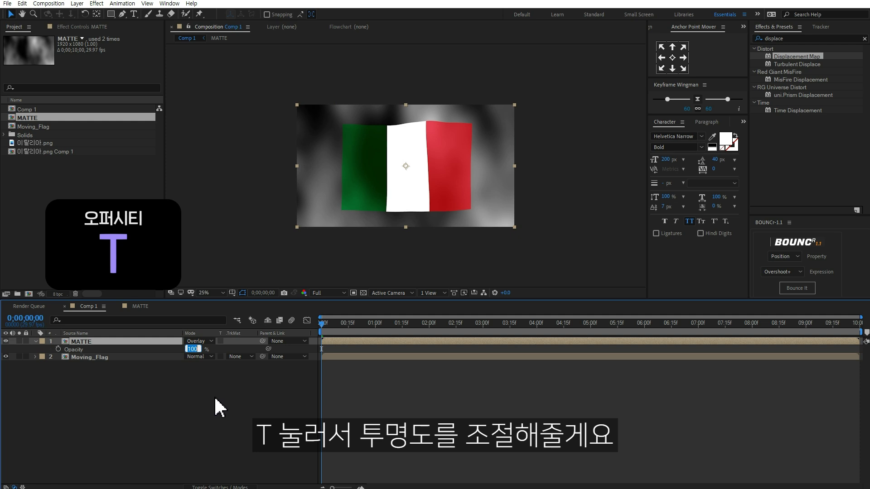
type("30")
key("Return")
key("period")
key("period")
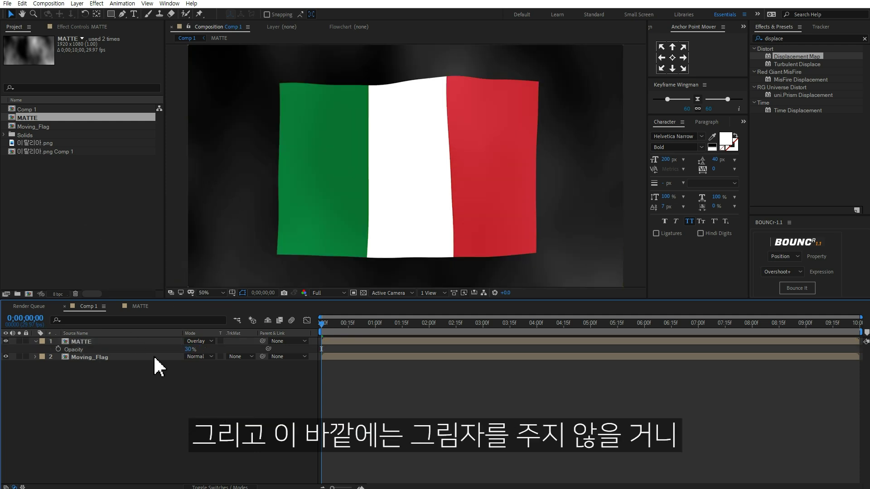
- Duplicate the Moving_Flag layer, place the copy above MATTE, and set MATTE's track matte to Alpha Matte "Moving_Flag"
left_click(96, 357)
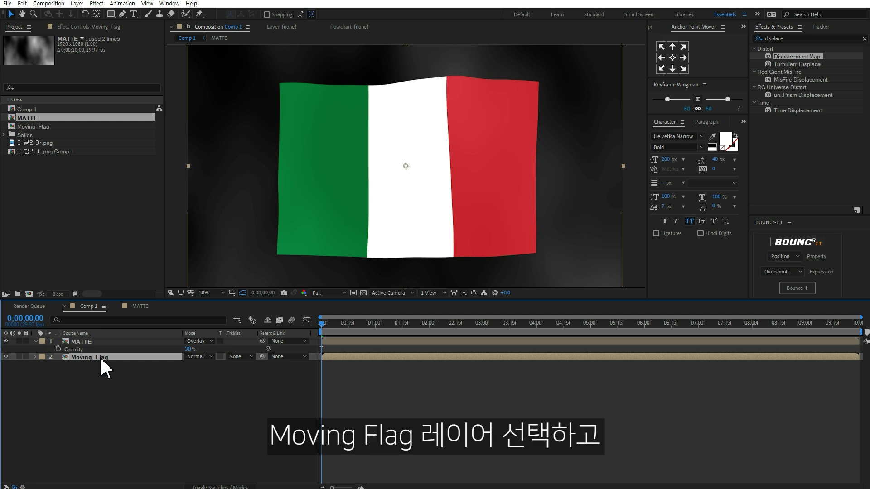
key("ctrl+d")
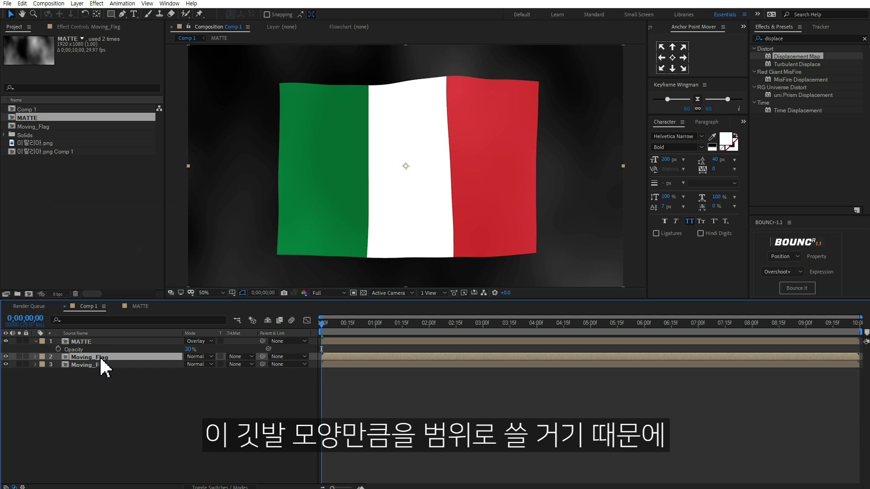
mouse_move(100, 358)
left_mouse_down()
mouse_move(101, 336)
mouse_move(101, 349)
left_mouse_up()
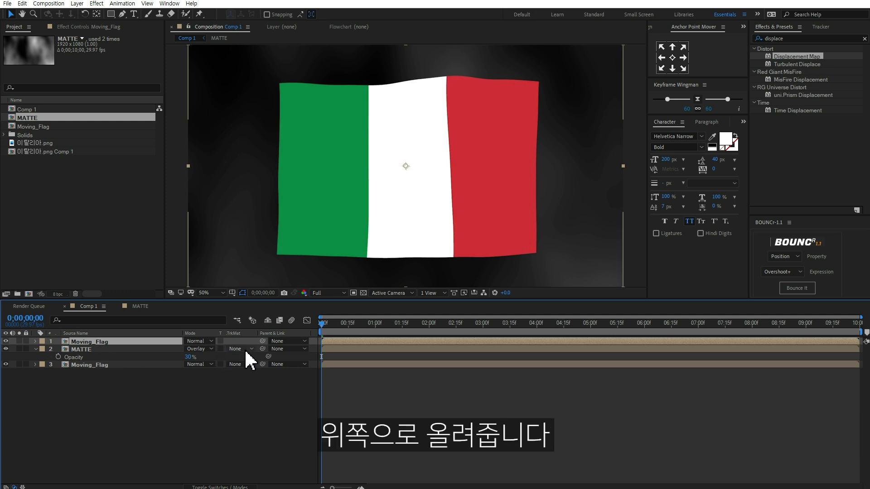
left_click(235, 350)
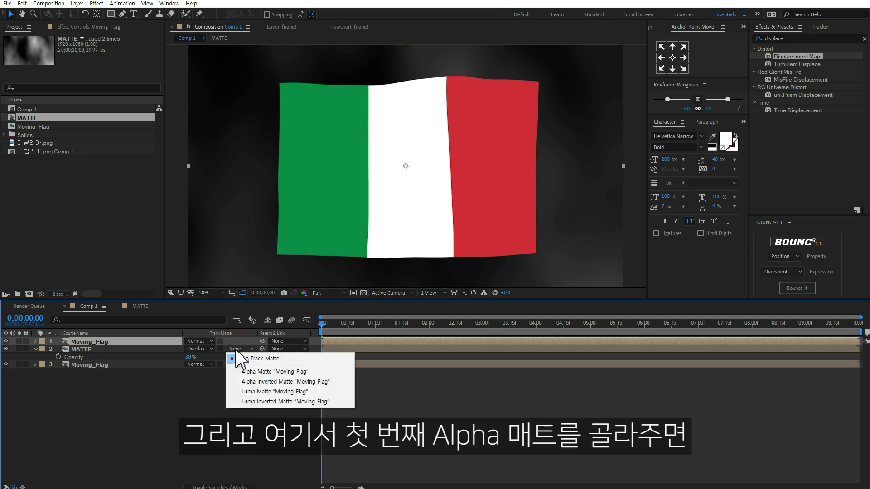
left_click(254, 371)
left_click(242, 395)
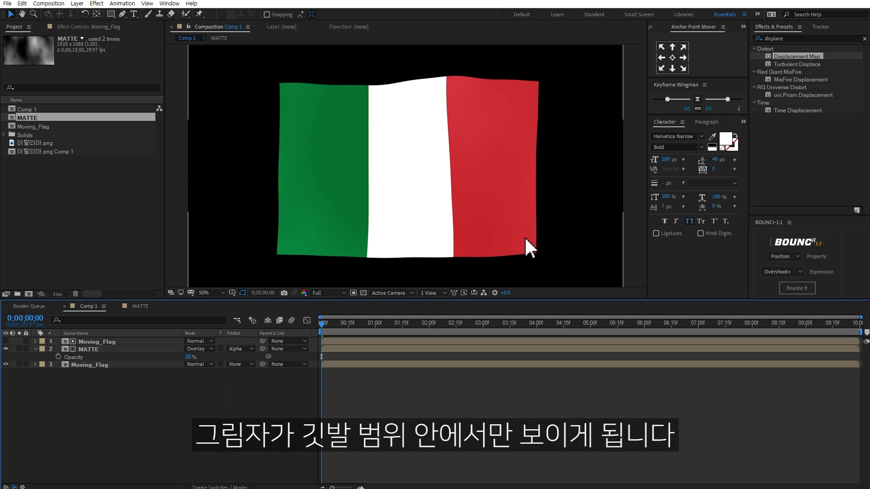
- Preview the waving flag and compare it with the MATTE shading hidden and shown
left_click_drag(341, 321, 398, 323)
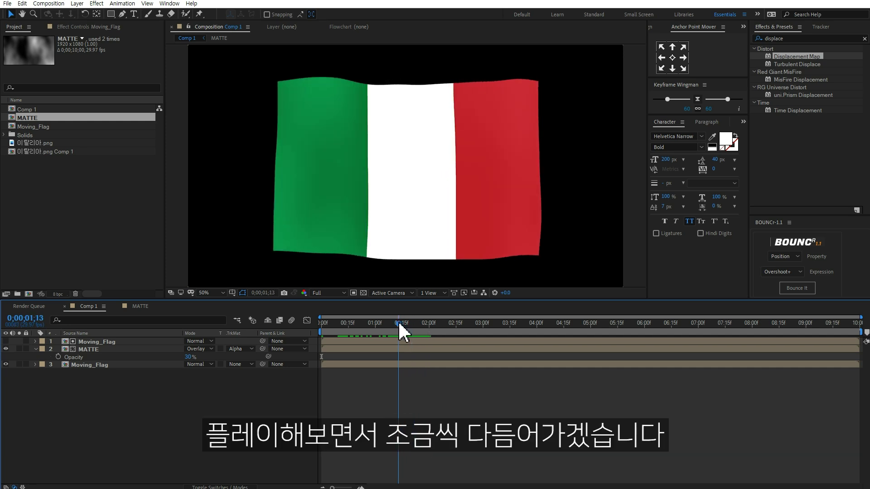
left_click(6, 349)
left_click(6, 348)
left_click_drag(401, 323, 429, 319)
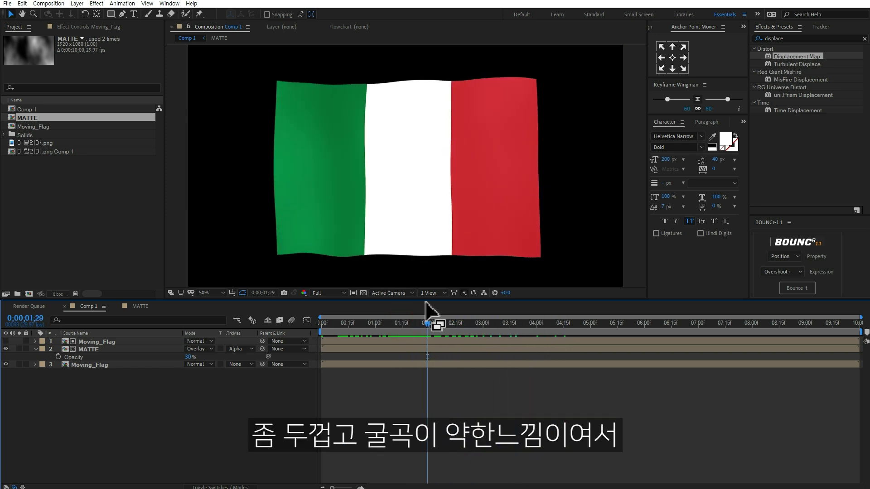
key("comma")
key("comma")
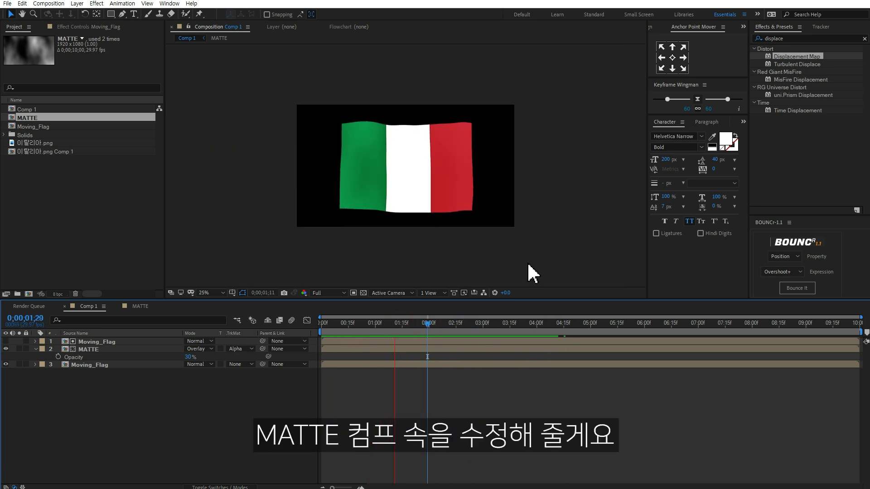
key("space")
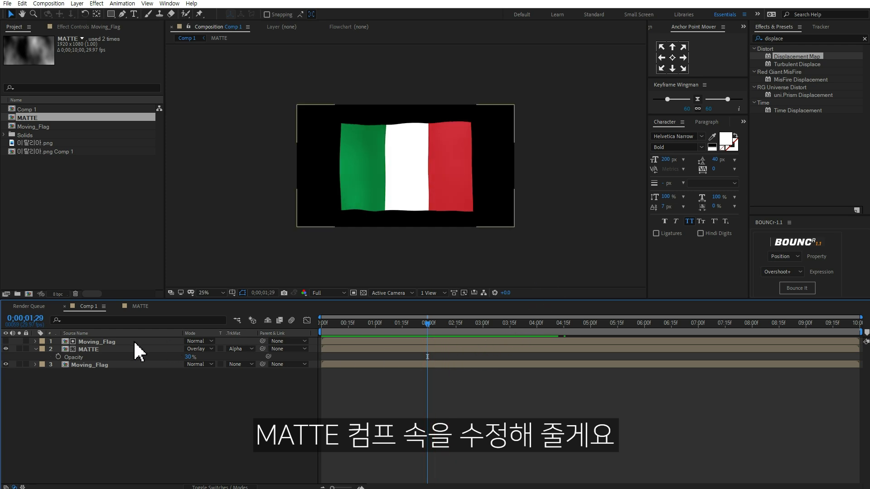
- In the MATTE composition, set the Turbulent Noise scale height to 3889, scale width to 502 and contrast to 614, and check the animation
double_click(107, 351)
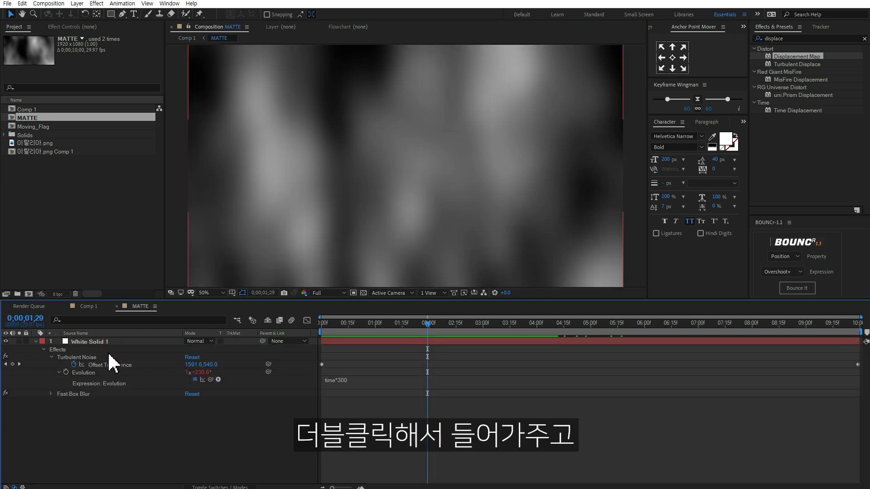
left_click(108, 341)
left_click(96, 27)
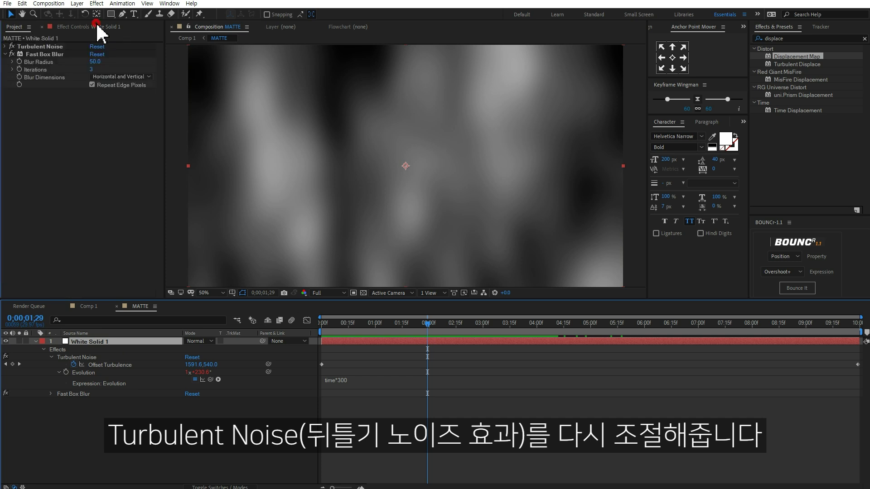
left_click(4, 47)
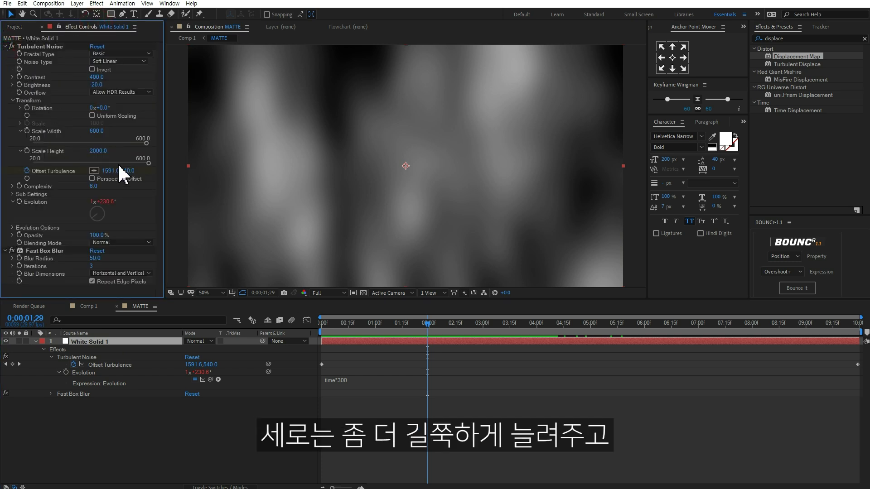
left_click_drag(98, 151, 557, 165)
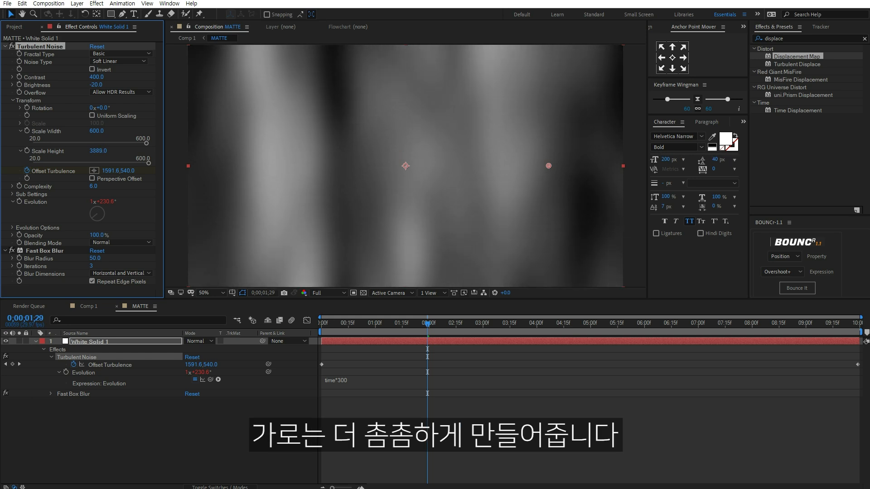
left_click_drag(95, 132, 64, 136)
left_click_drag(128, 76, 200, 80)
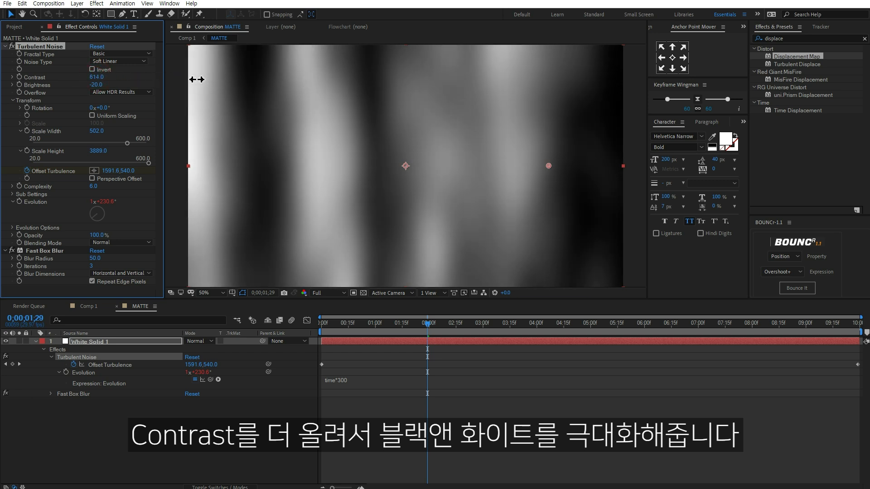
left_click_drag(419, 327, 590, 329)
- Return to Comp 1 and preview the flag animation from the first frame
left_click(94, 306)
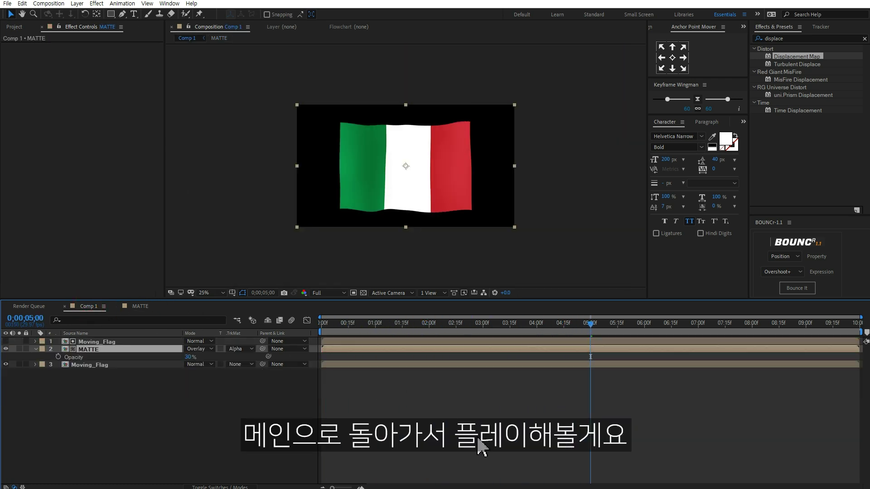
left_click(500, 444)
left_click_drag(363, 329, 303, 320)
key("space")
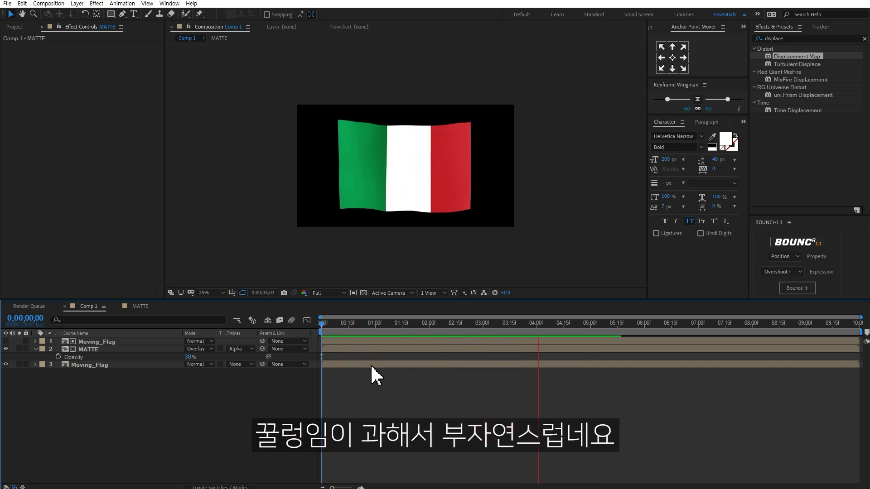
key("space")
- In the Moving_Flag composition, set the adjustment layer's Max Horizontal and Max Vertical Displacement to 15 and review the waving
left_click(364, 349)
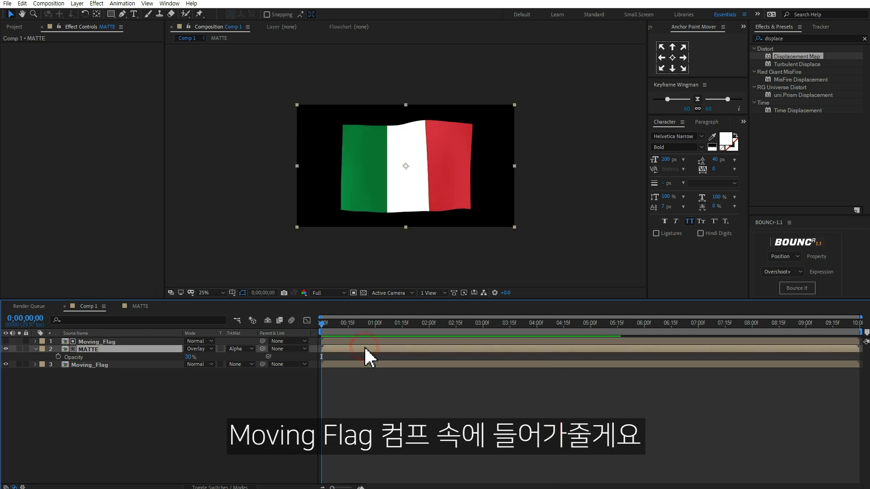
double_click(354, 365)
left_click(131, 342)
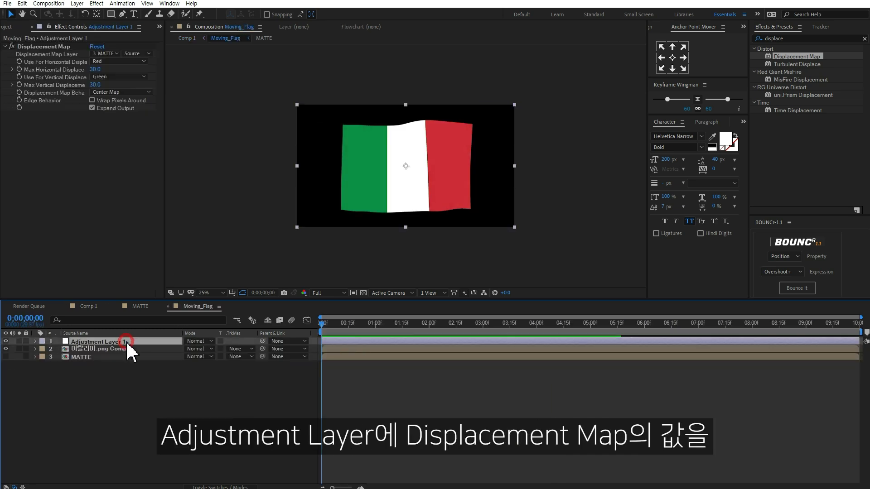
left_click(101, 70)
type("15")
left_click(96, 84)
type("15")
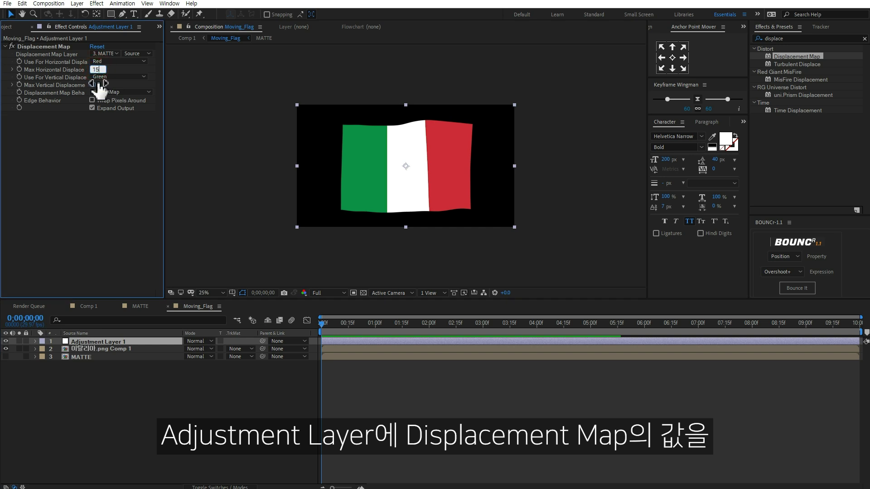
key("Return")
left_click(107, 209)
mouse_move(322, 323)
left_mouse_down()
mouse_move(531, 325)
mouse_move(322, 325)
left_mouse_up()
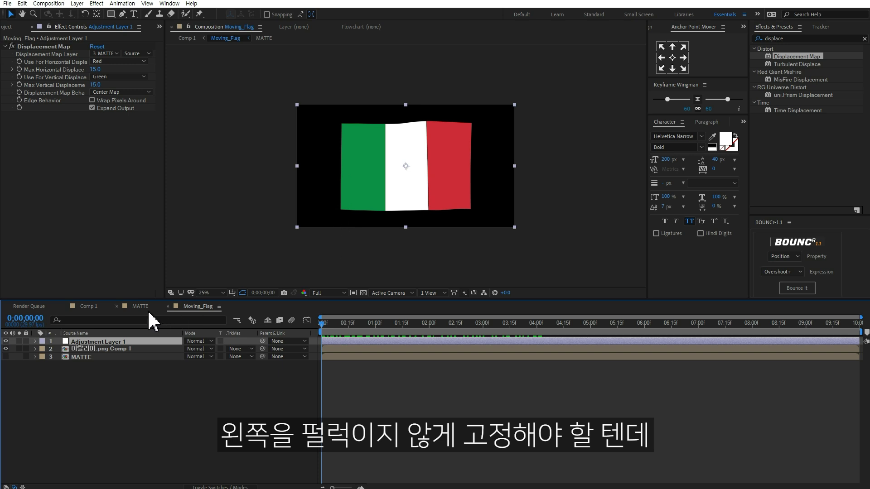
- In the MATTE composition, add a black 1920 × 1080 px solid above the white noise solid
left_click(88, 306)
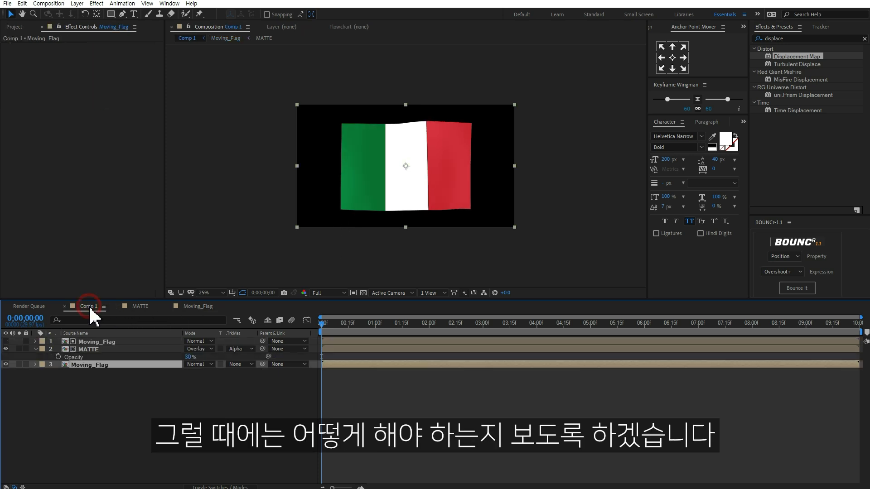
double_click(116, 349)
key("comma")
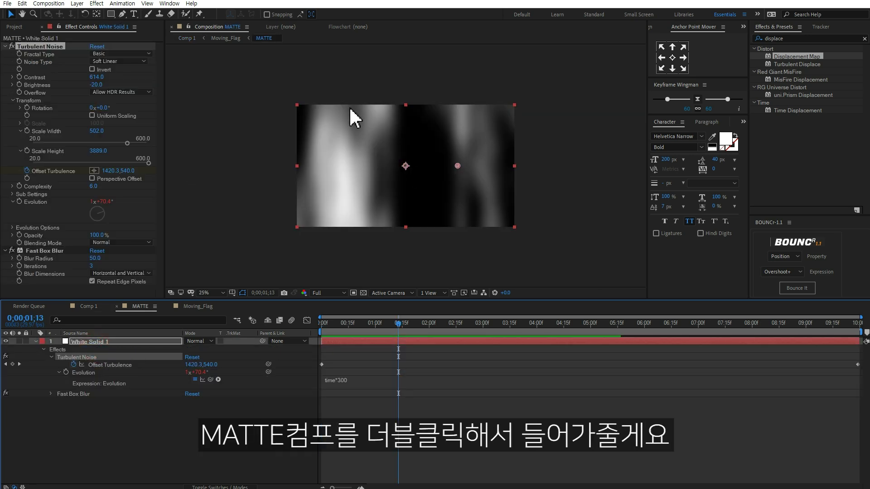
left_click(145, 416)
right_click(145, 416)
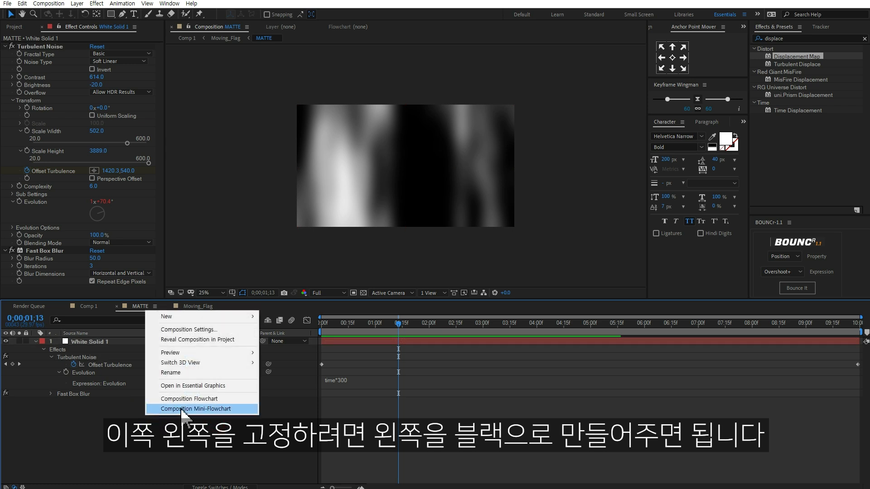
mouse_move(190, 316)
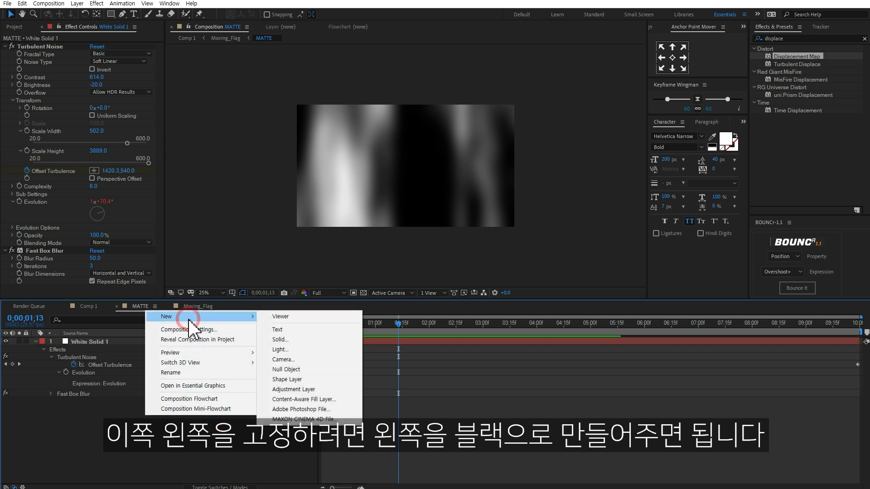
left_click(299, 340)
left_click(468, 271)
left_click_drag(625, 254, 567, 303)
left_click(778, 190)
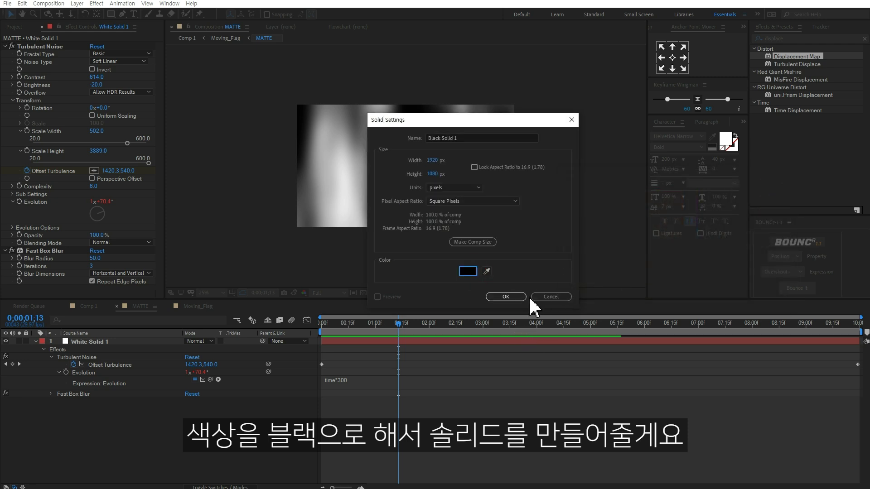
left_click(508, 297)
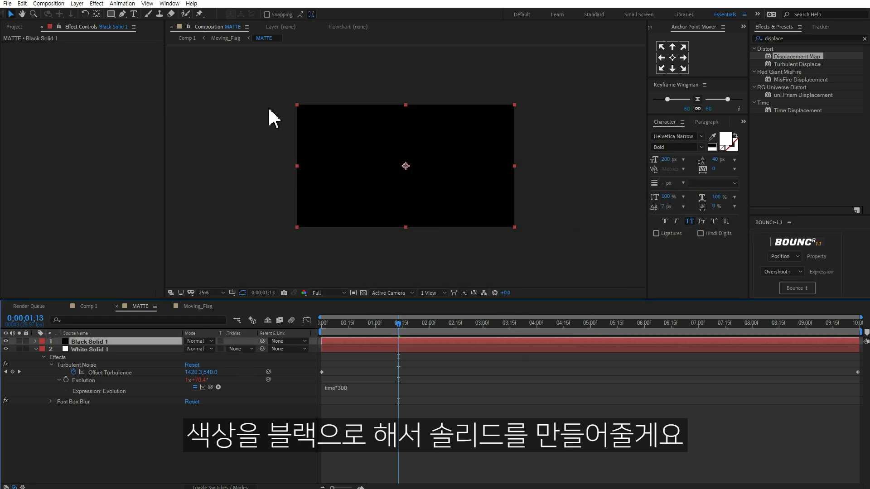
- Draw a tall rectangular mask on the black solid covering the frame's left quarter and set only its horizontal feather to 516 pixels
left_click(111, 15)
left_click_drag(222, 75, 352, 271)
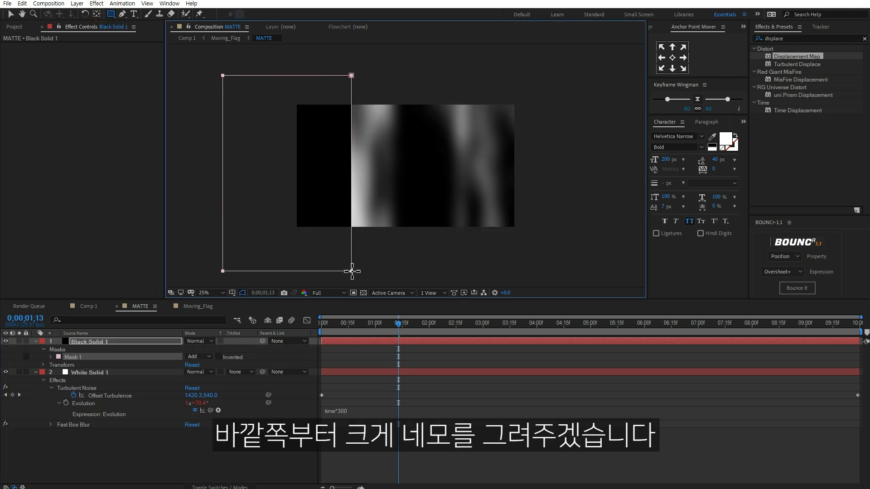
key("f")
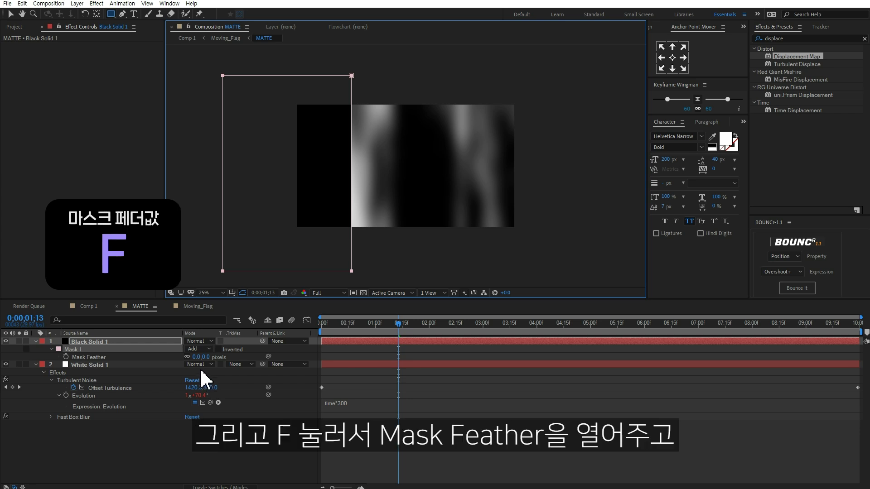
left_click(195, 358)
left_click_drag(200, 357, 363, 323)
left_click_drag(407, 325, 513, 336)
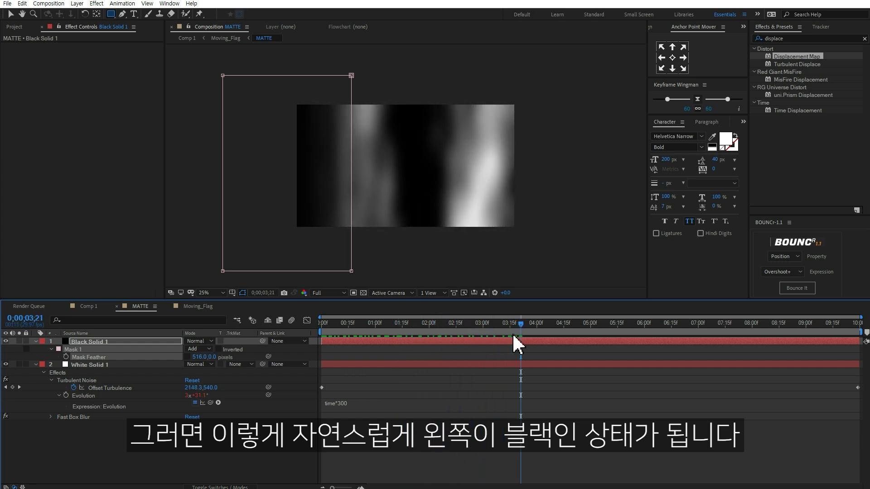
- Preview the flag in Comp 1 to check whether its left edge still moves
left_click(88, 307)
key("space")
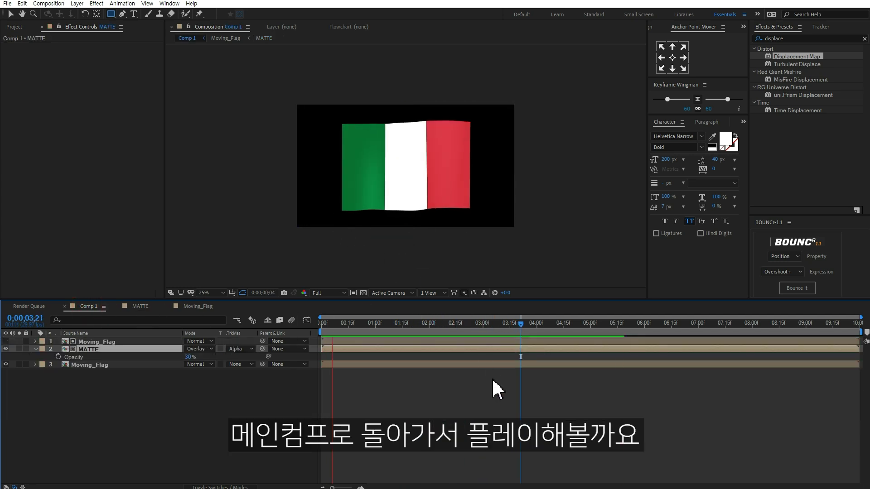
key("space")
- Shift the black solid's mask slightly to the right in the MATTE composition and check the flag in Comp 1
double_click(339, 350)
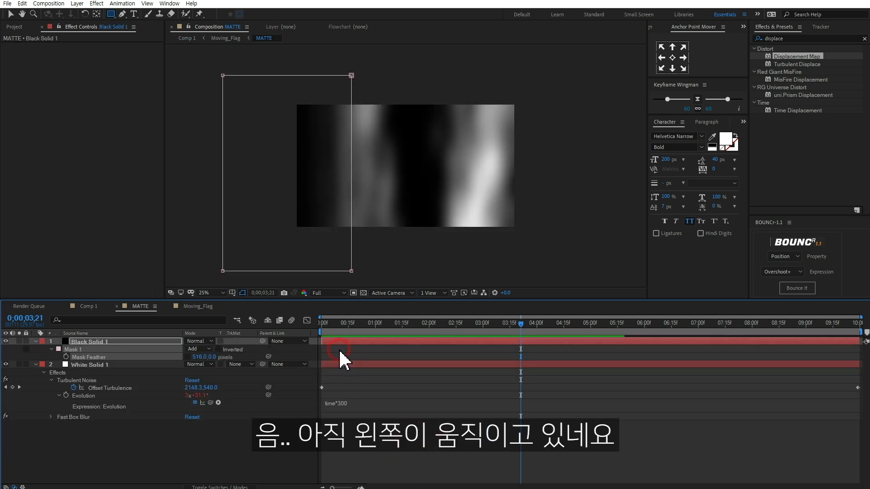
key("v")
left_click(351, 271)
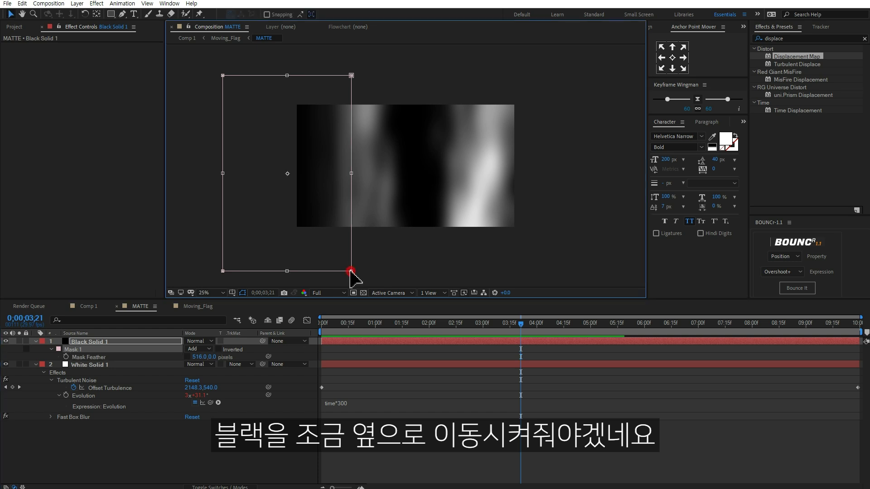
left_click_drag(327, 222, 345, 229)
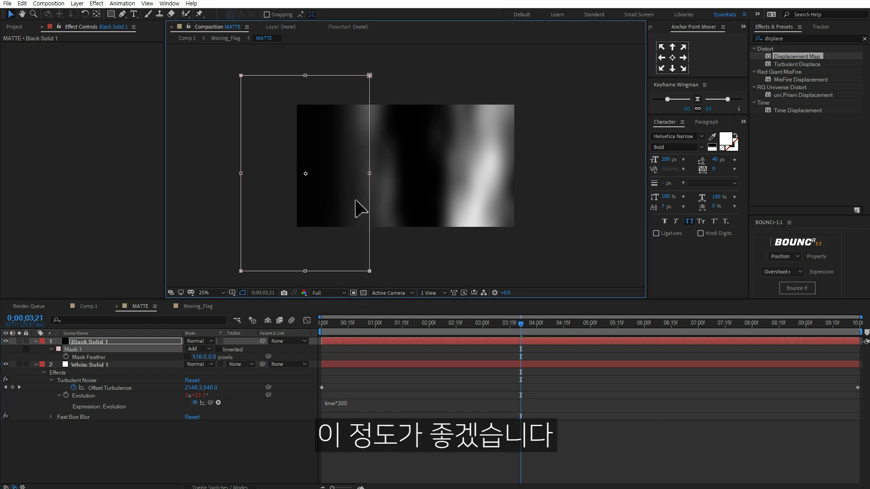
left_click(87, 307)
key("space")
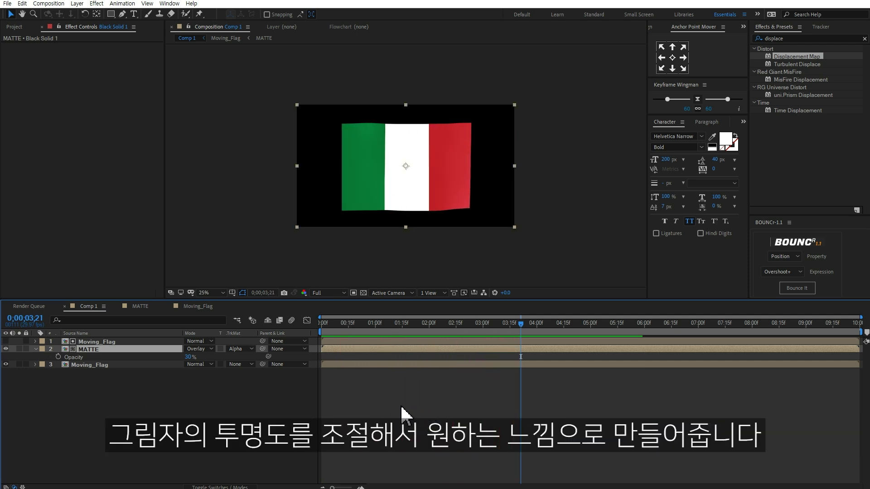
- Raise the MATTE layer's opacity to strengthen the flag's shadows and set its blending mode to Multiply
left_click_drag(190, 359, 208, 357)
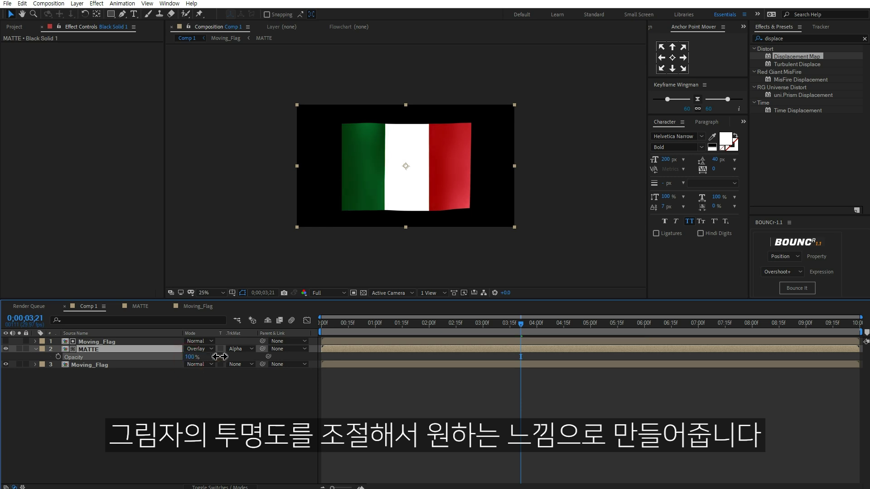
left_click_drag(209, 359, 209, 359)
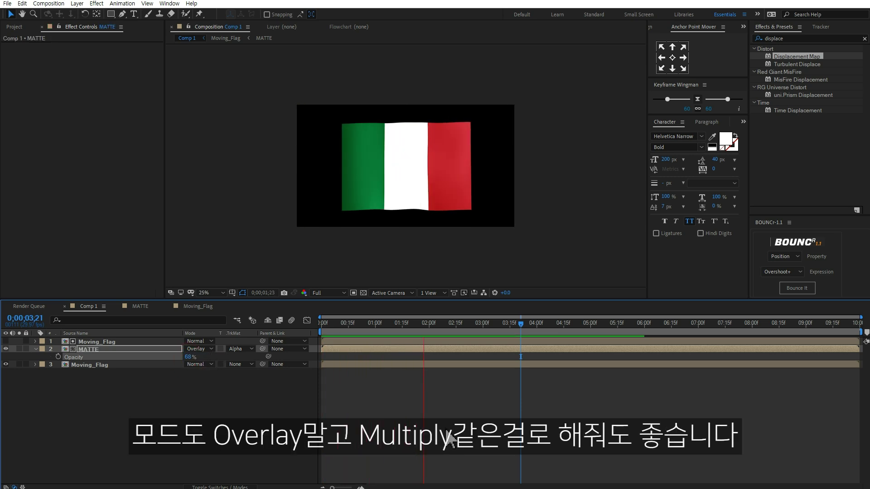
left_click(199, 349)
left_click(204, 54)
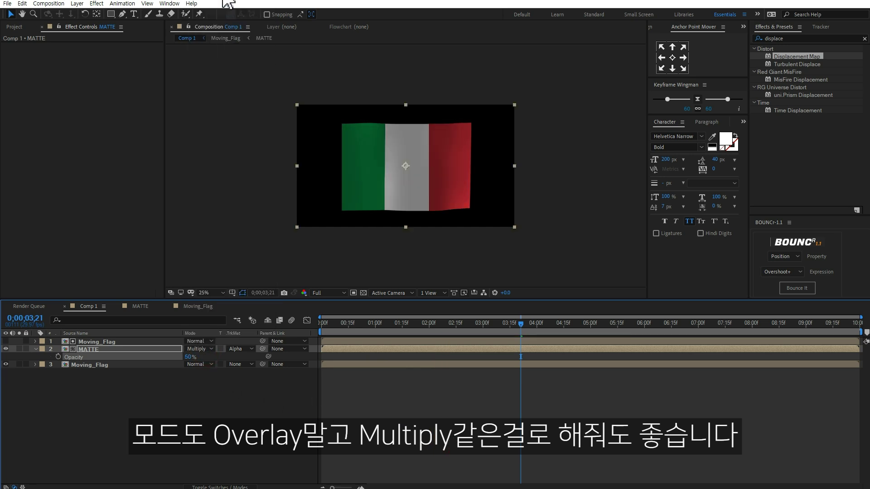